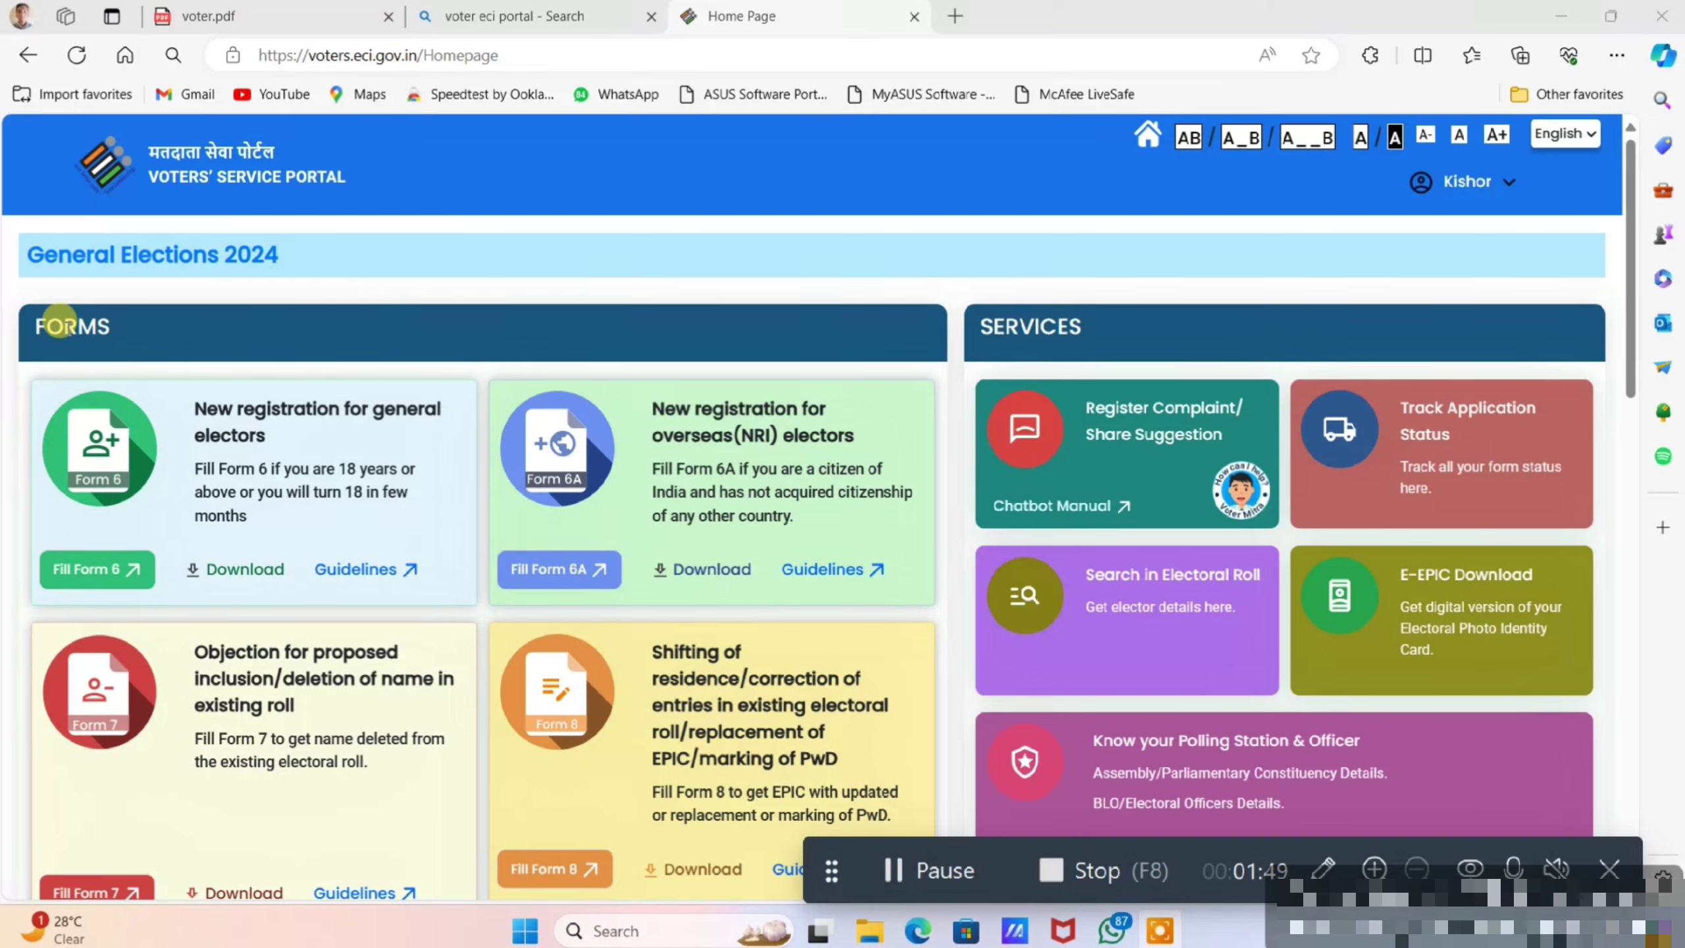
- Open Form 8 for shifting of residence, correction of entries, or replacement of EPIC from the portal's forms
{"action": "scroll", "coordinate": [244, 350], "scroll_direction": "down", "scroll_amount": 2}
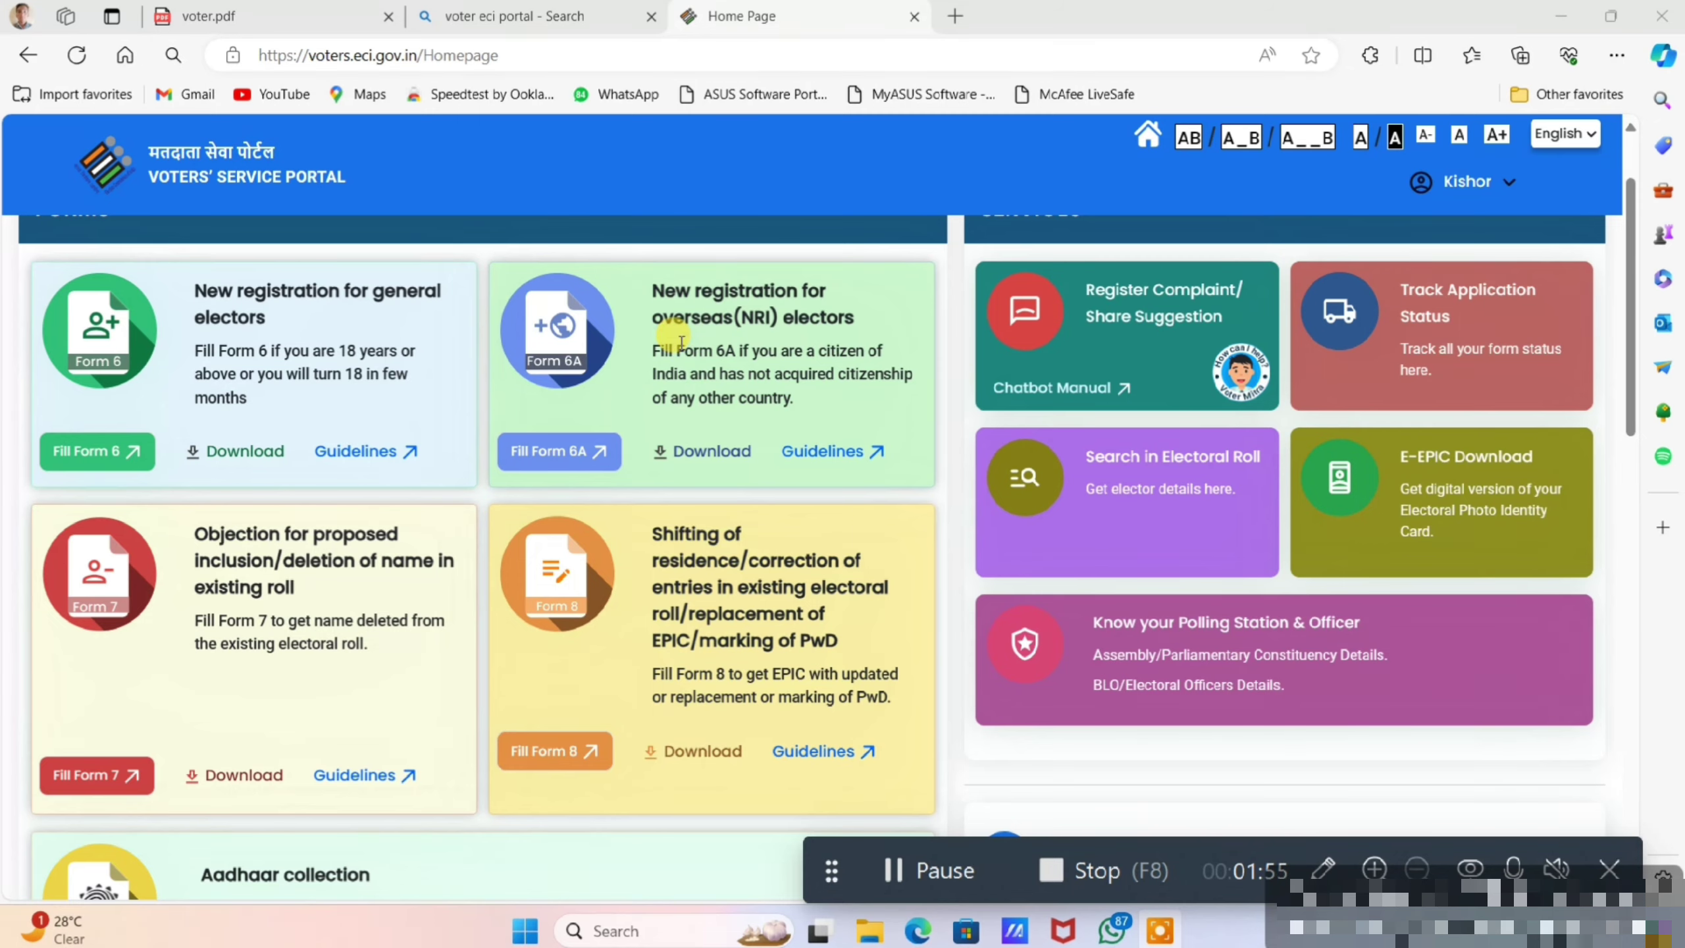
{"action": "scroll", "coordinate": [682, 342], "scroll_direction": "down", "scroll_amount": 4}
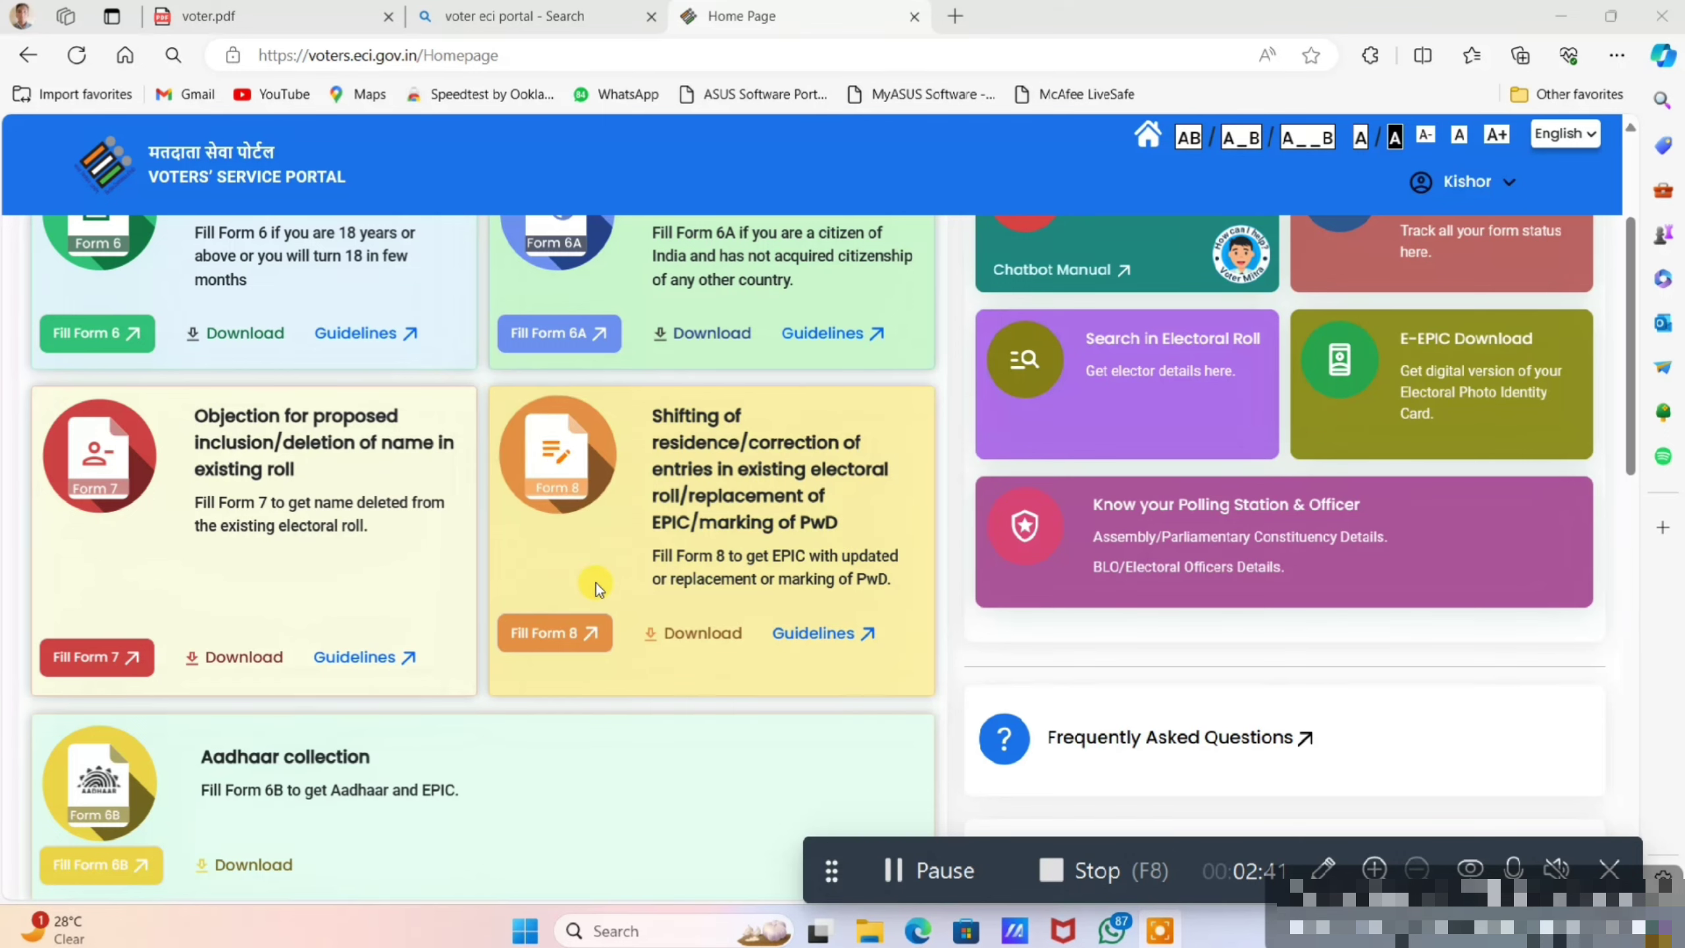
{"action": "left_click", "coordinate": [563, 643]}
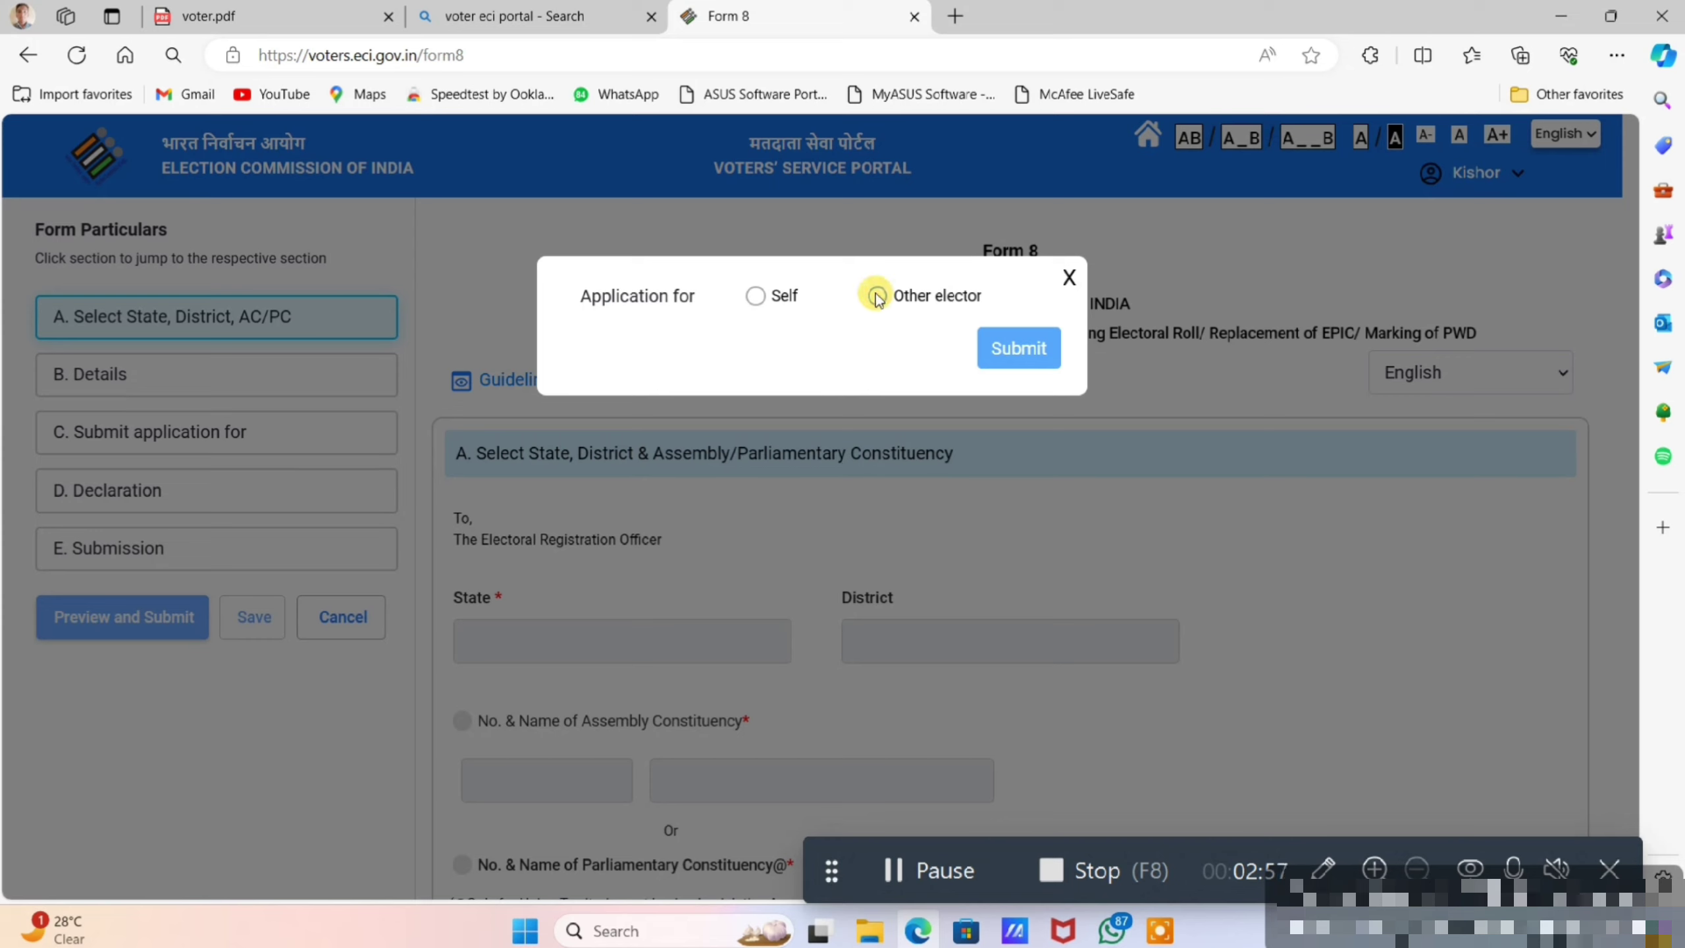
- Set the Form 8 application to Self and submit the prefilled EPIC number
{"action": "left_click", "coordinate": [756, 296]}
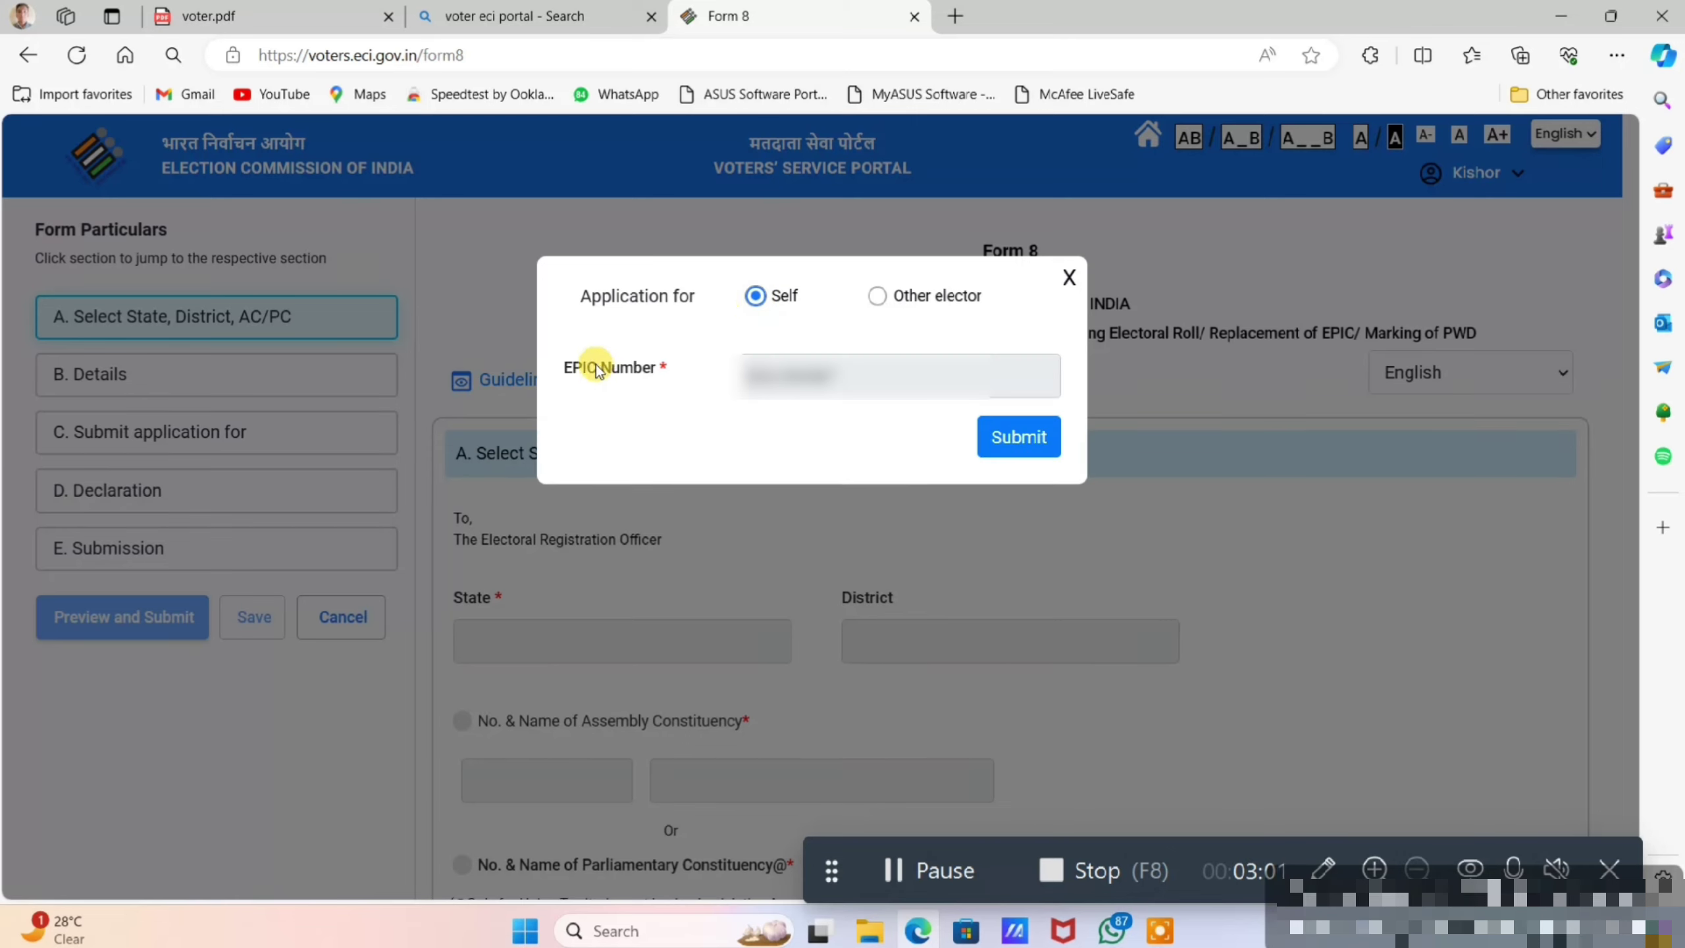
{"action": "type", "text": "1"}
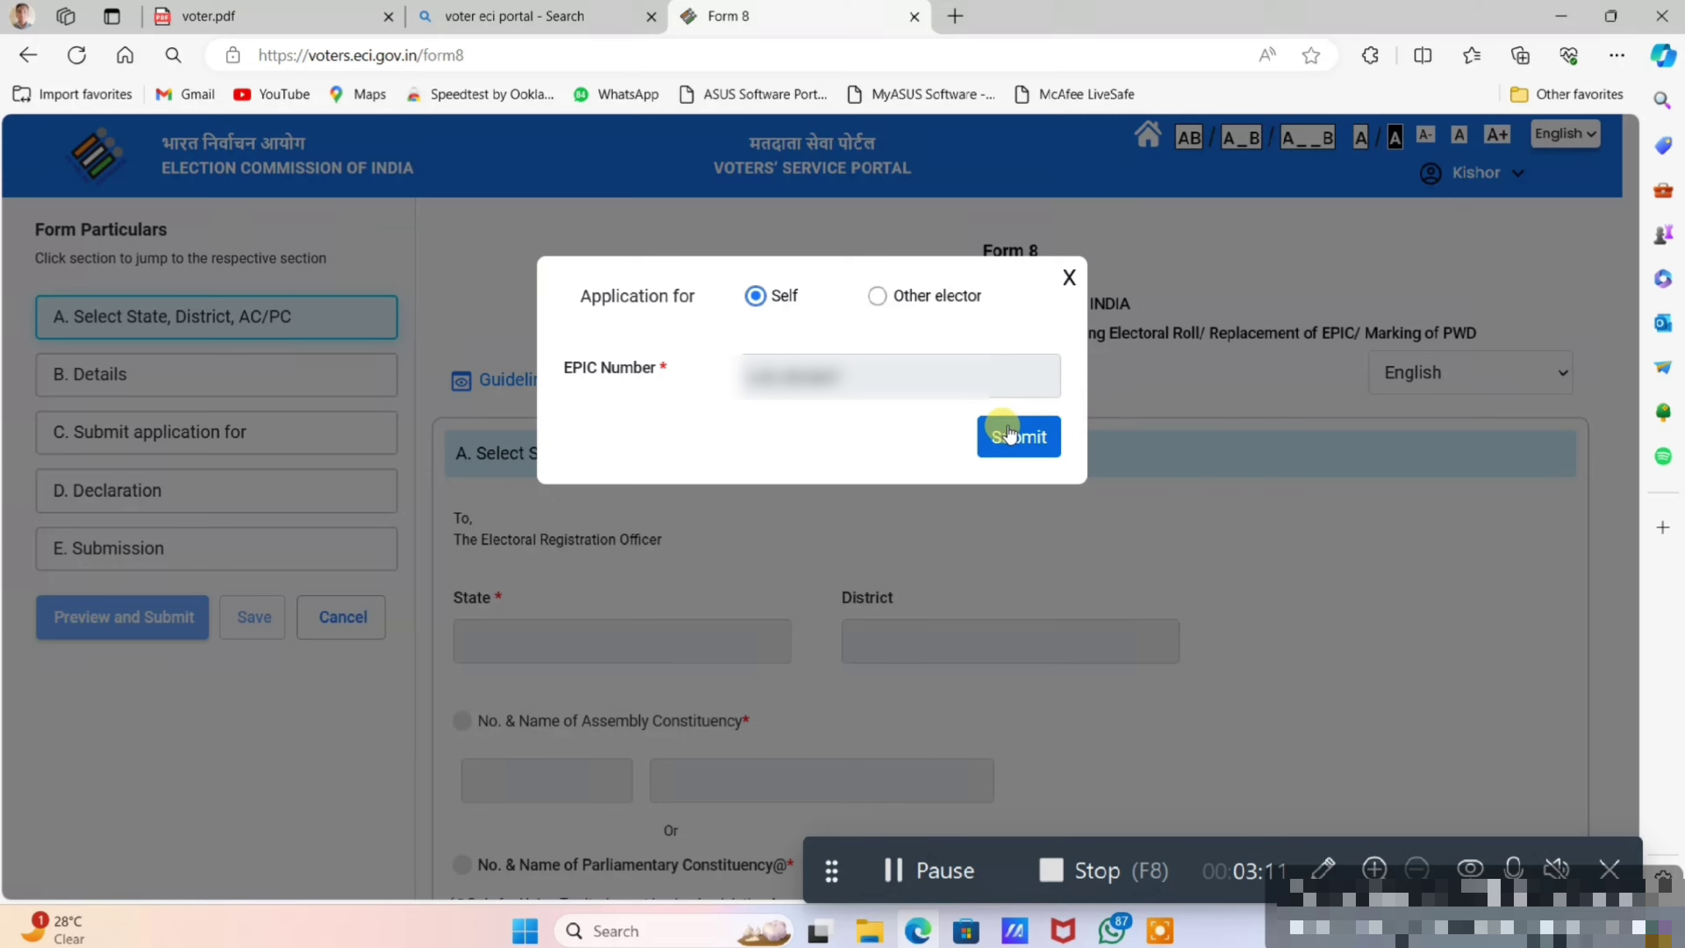
{"action": "left_click", "coordinate": [882, 300]}
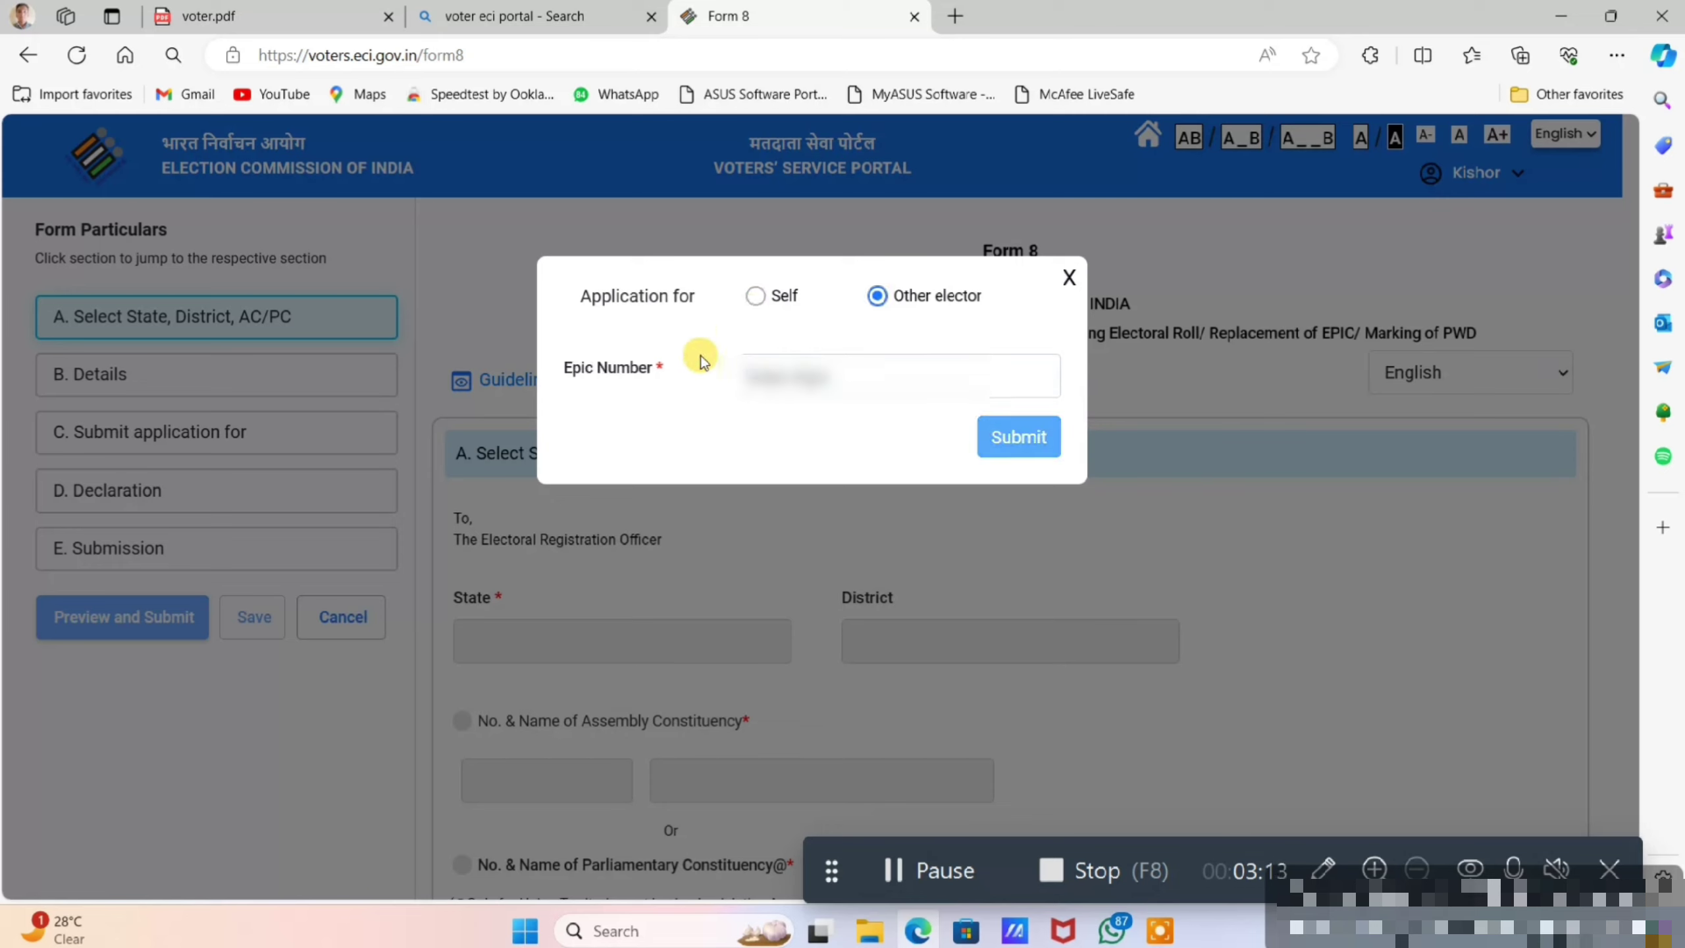
{"action": "left_click", "coordinate": [756, 297]}
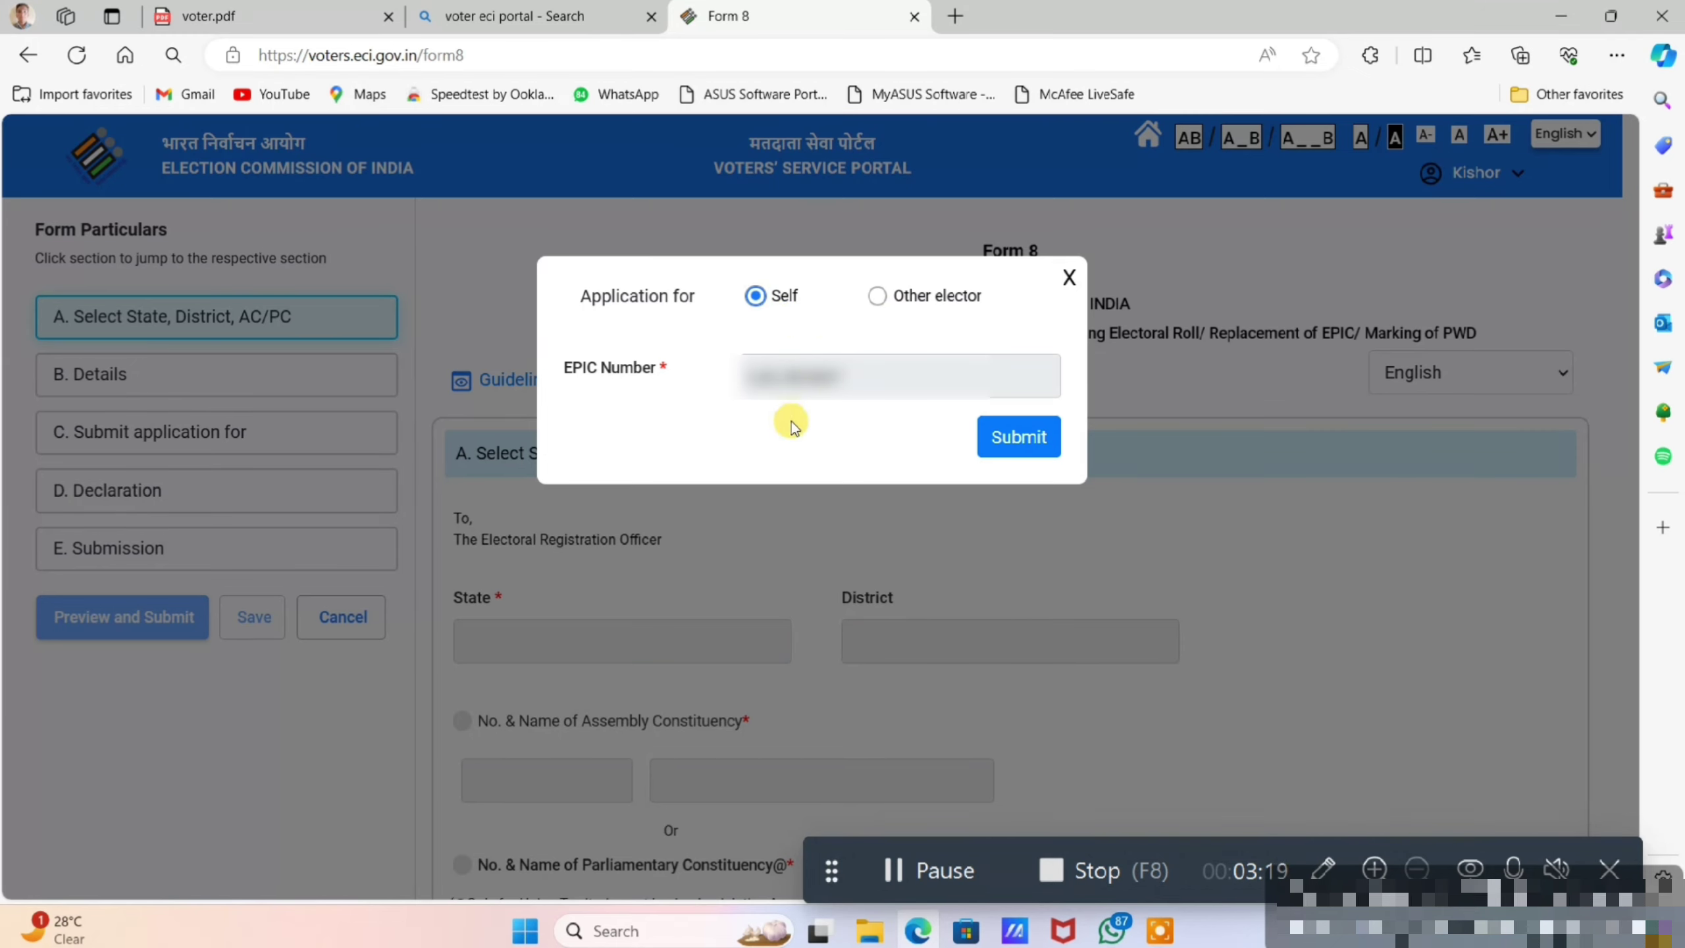
{"action": "left_click", "coordinate": [997, 437]}
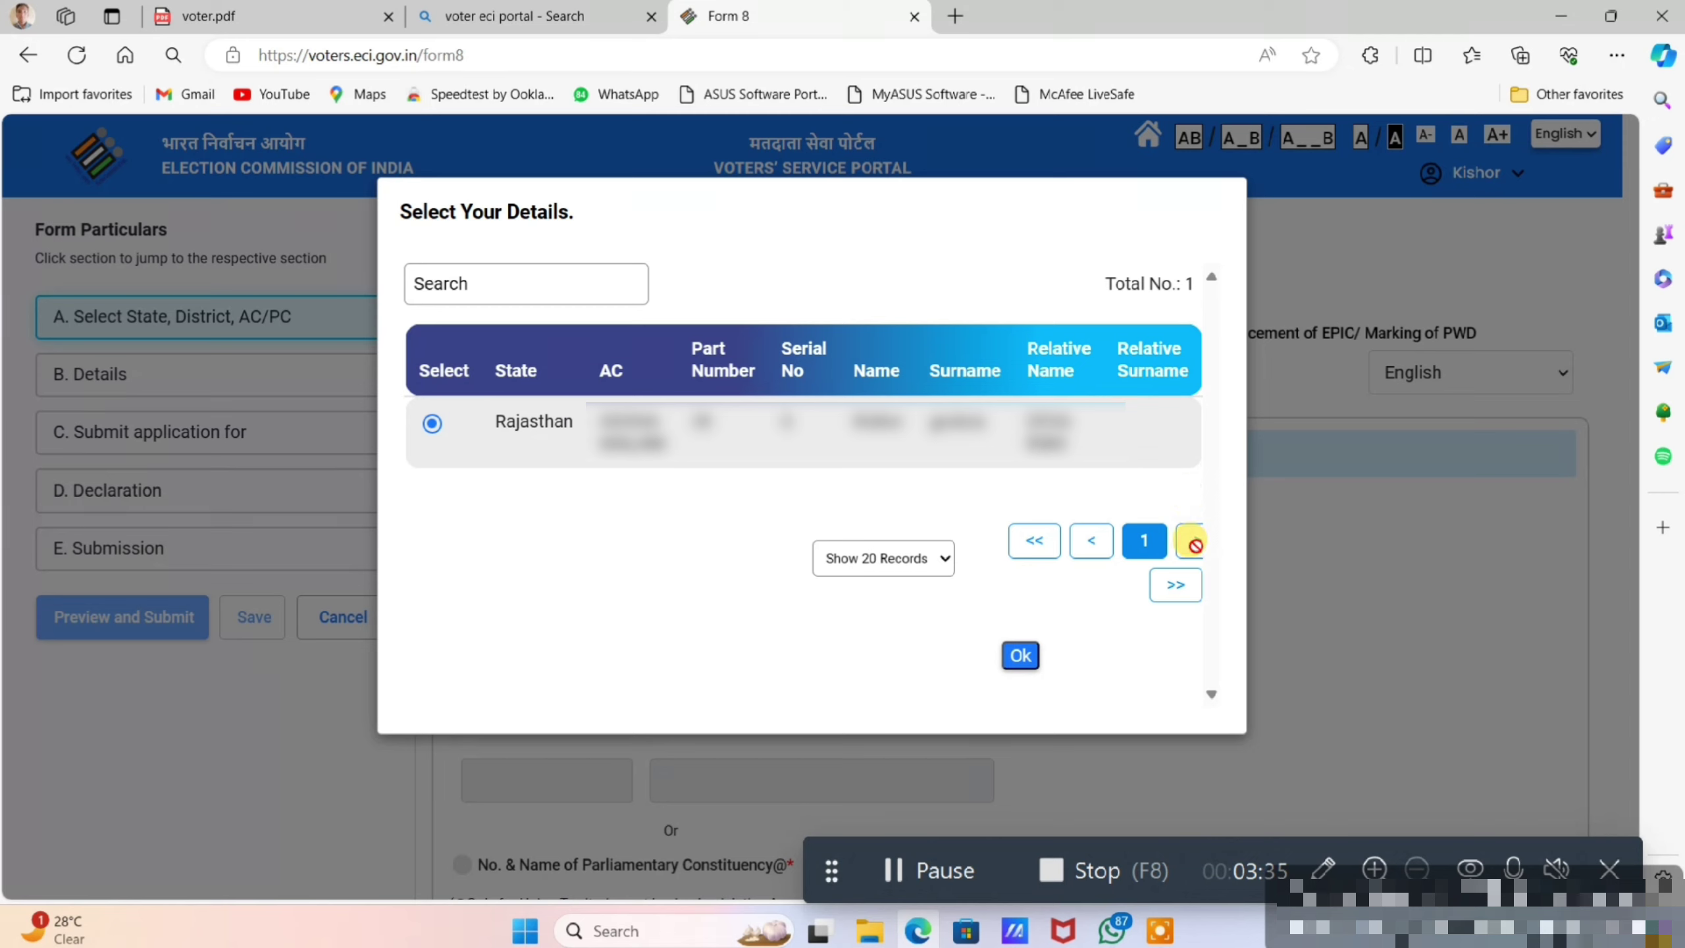
- Confirm the elector's record and apply for Issue of Replacement EPIC without correction
{"action": "left_click", "coordinate": [1006, 656]}
{"action": "left_click", "coordinate": [1007, 656]}
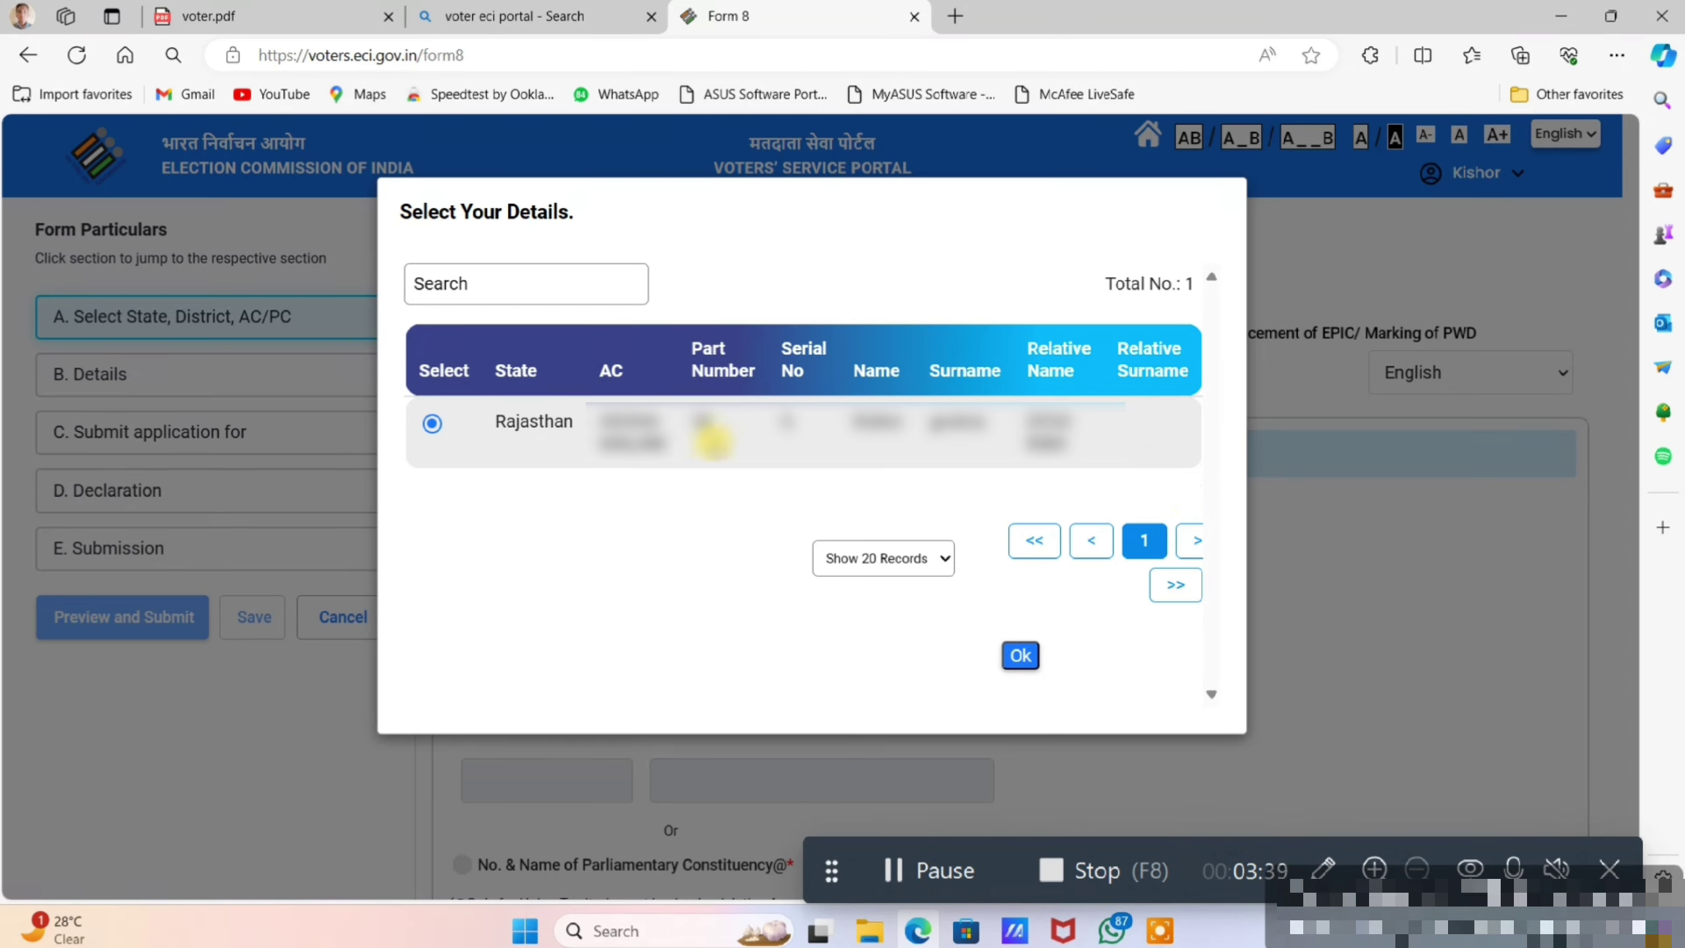
{"action": "left_click", "coordinate": [1020, 656]}
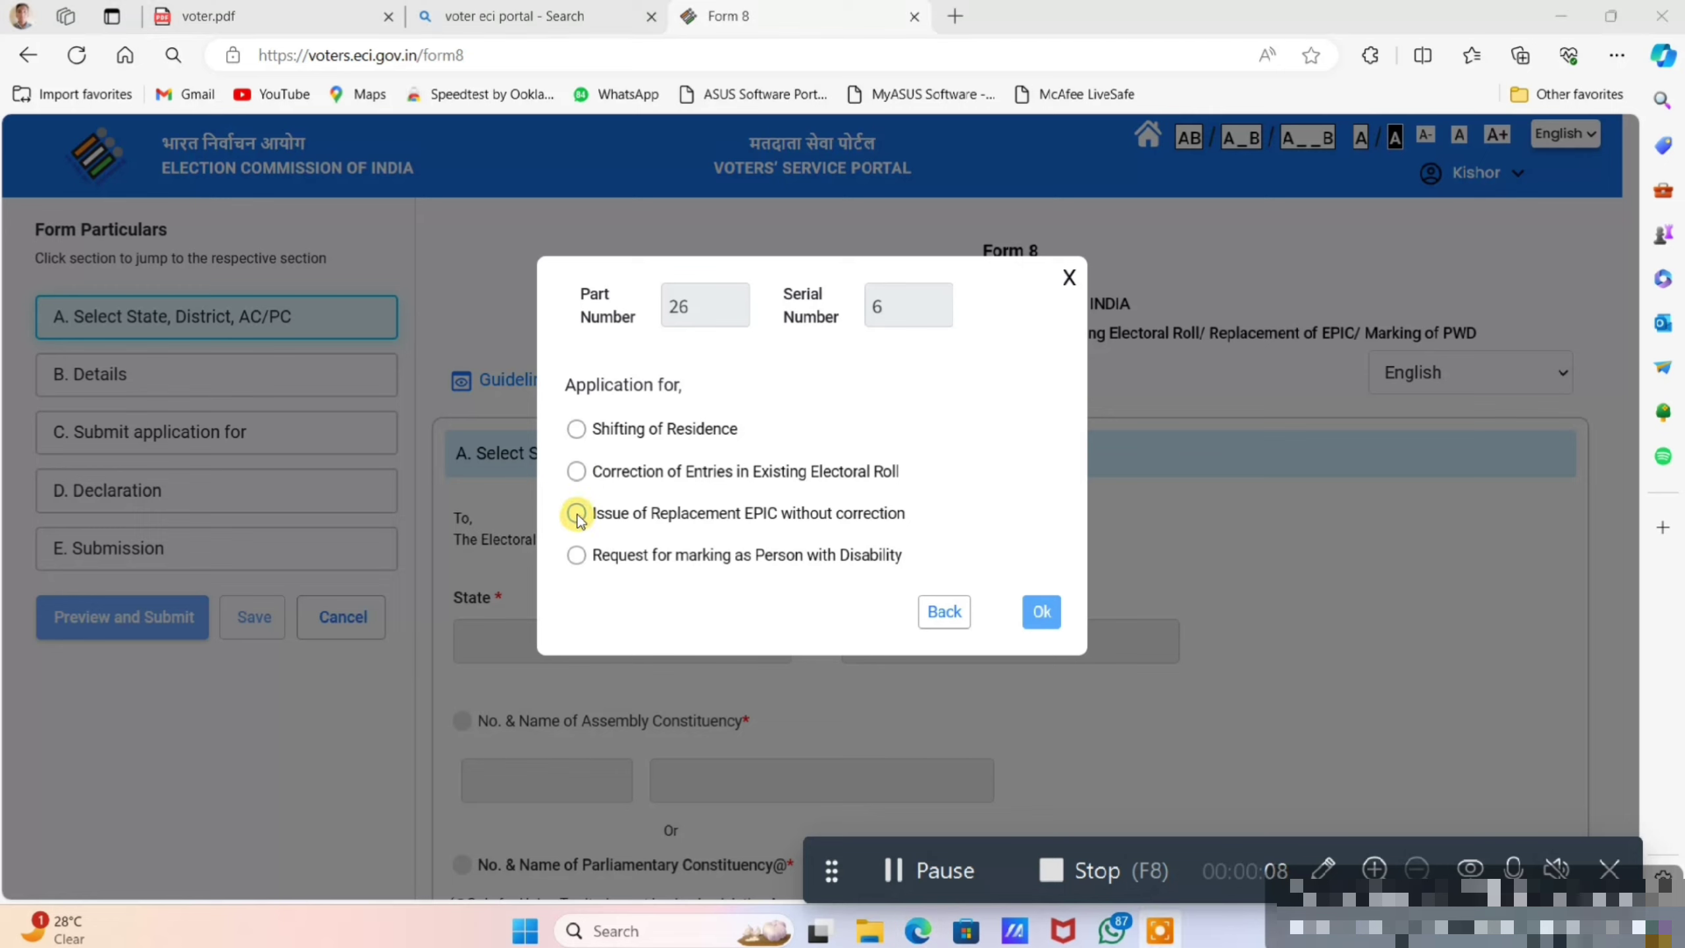
{"action": "left_click", "coordinate": [576, 514]}
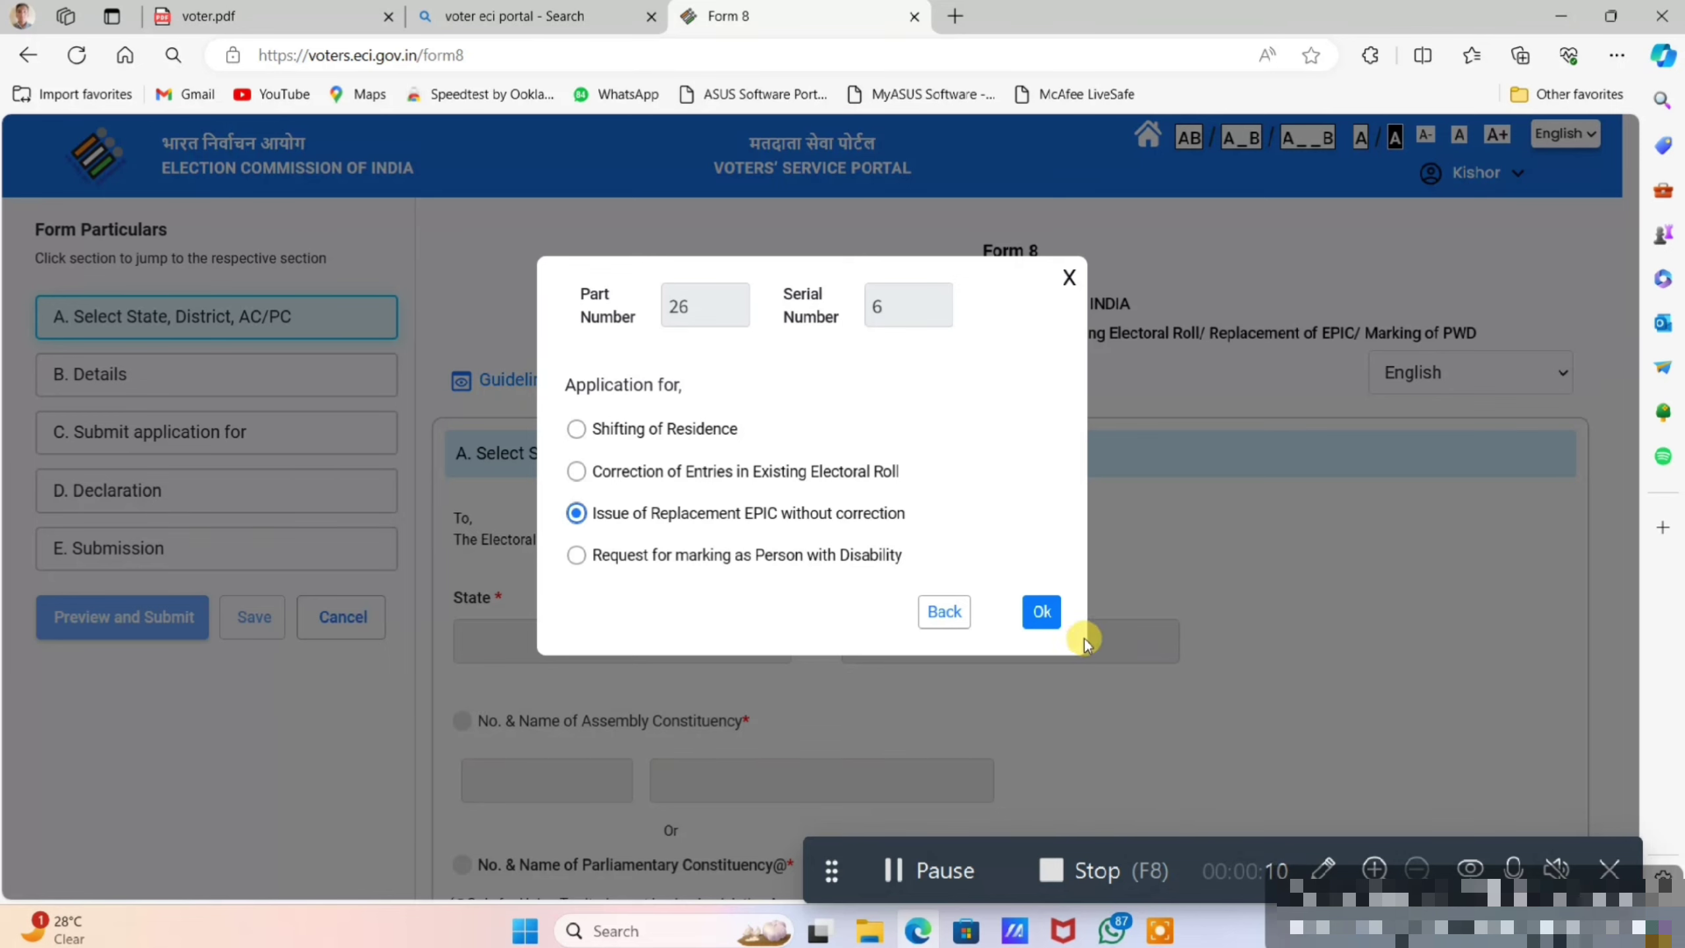
{"action": "left_click", "coordinate": [1041, 612]}
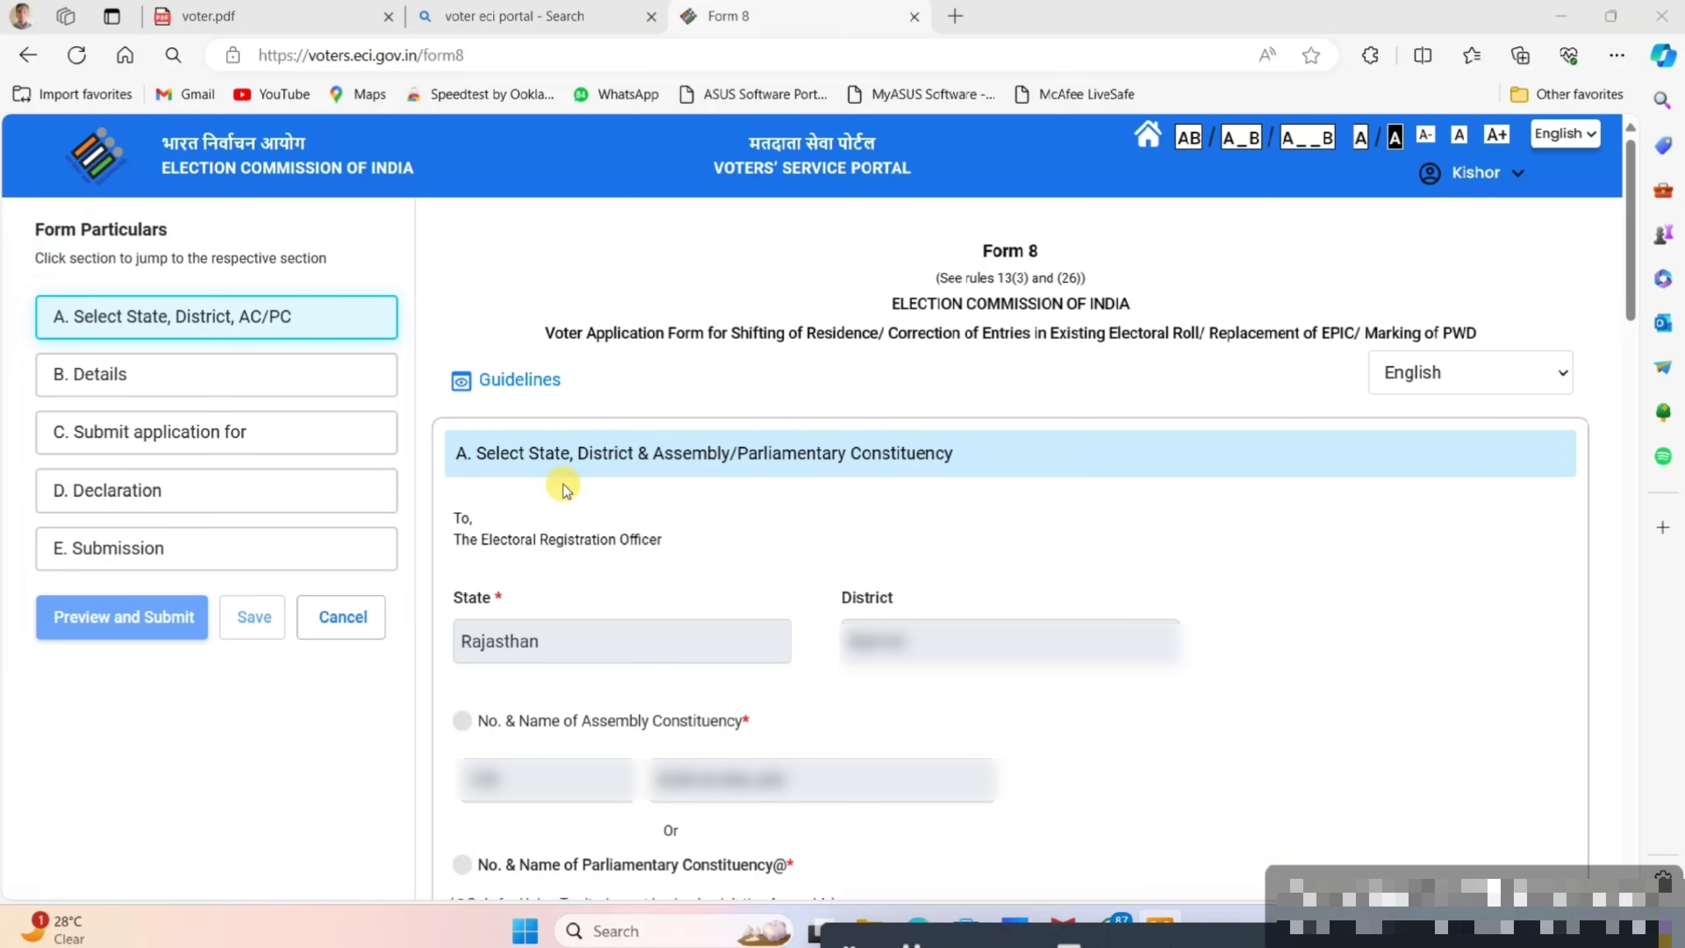
- Complete the prefilled constituency and Details sections, leaving the optional Aadhaar, mobile number and email boxes unticked
{"action": "scroll", "coordinate": [922, 836], "scroll_direction": "down", "scroll_amount": 3}
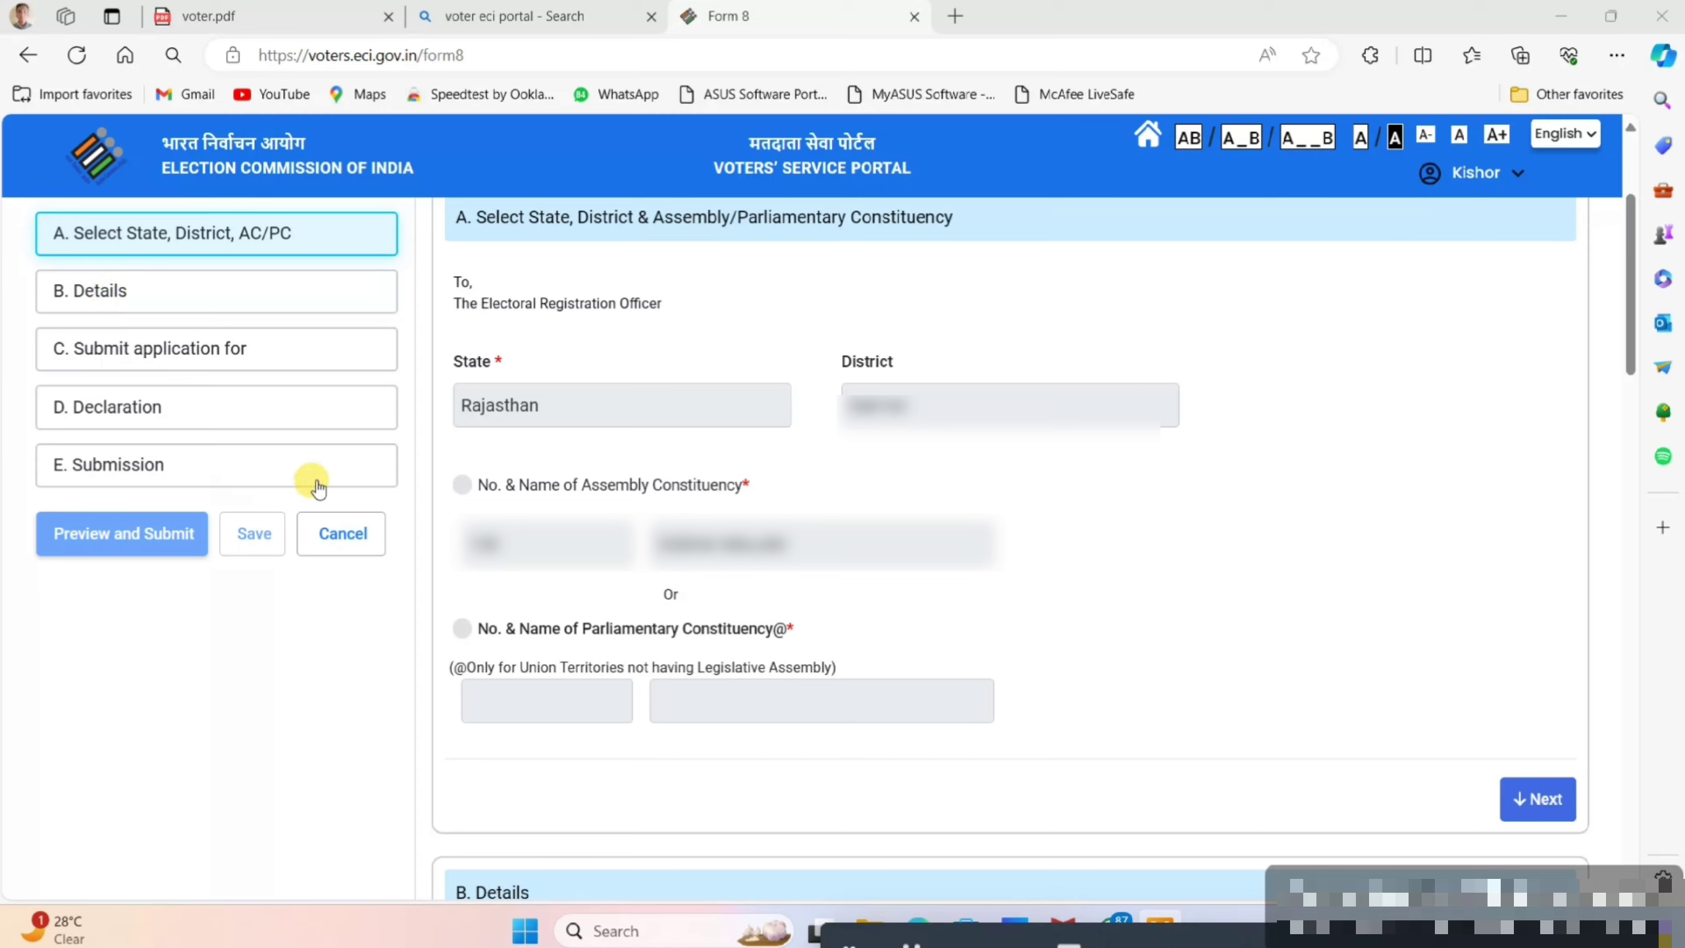
{"action": "left_click", "coordinate": [1536, 798]}
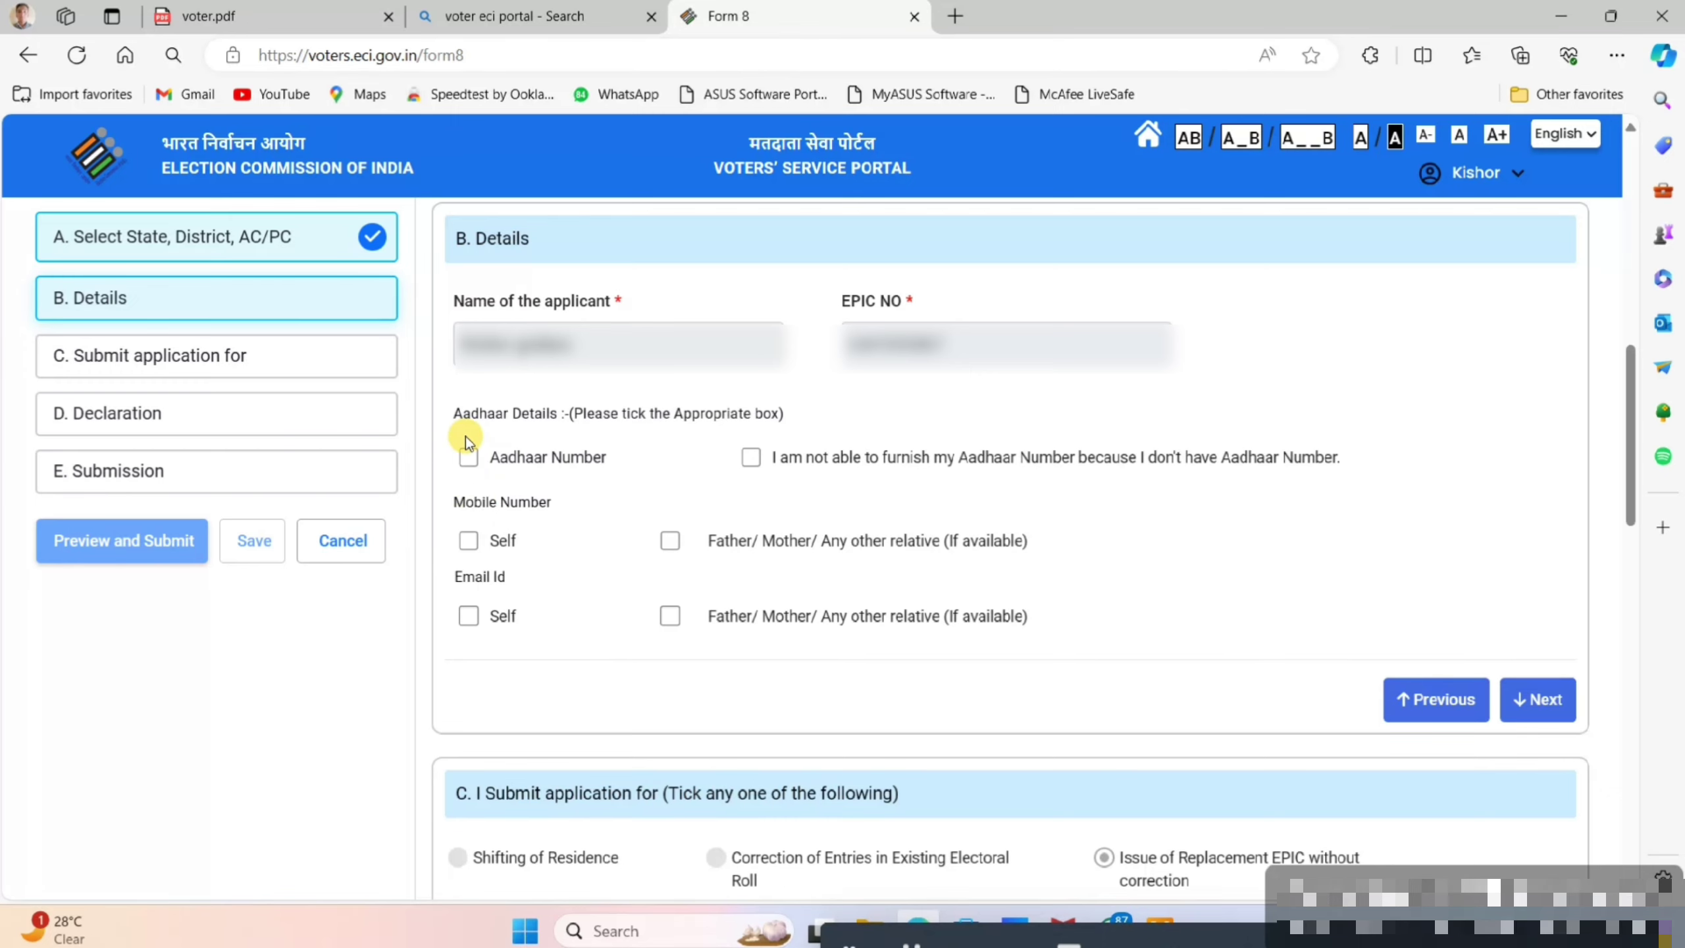
{"action": "left_click", "coordinate": [470, 539]}
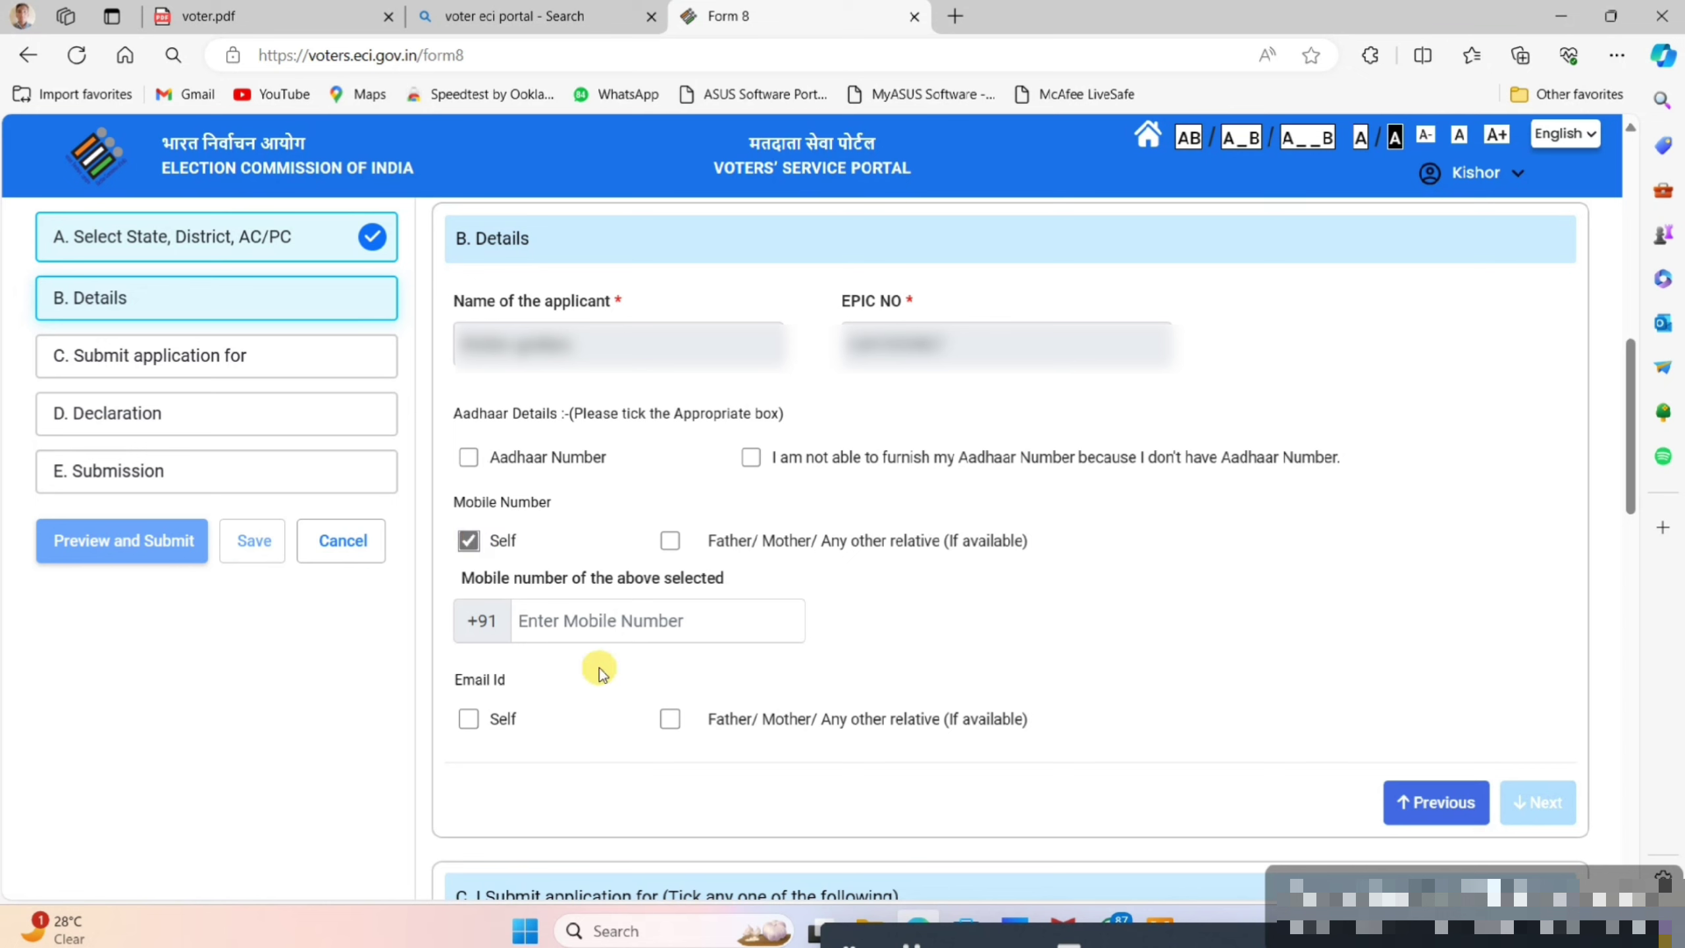
{"action": "left_click", "coordinate": [469, 541]}
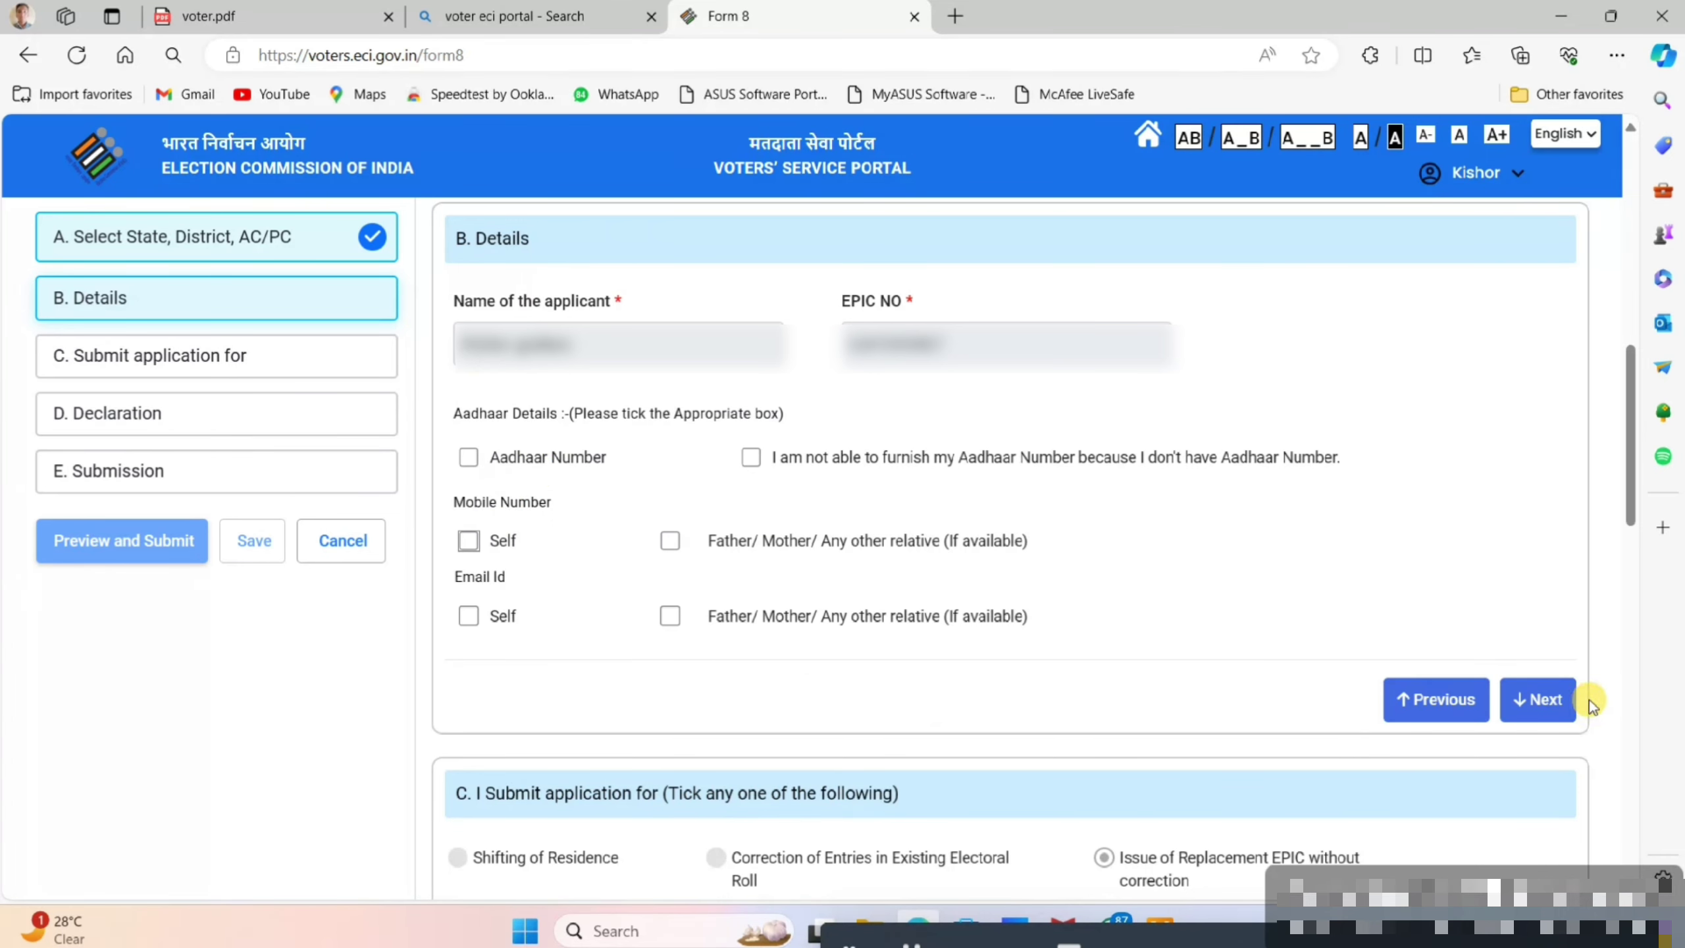
{"action": "left_click", "coordinate": [1552, 703]}
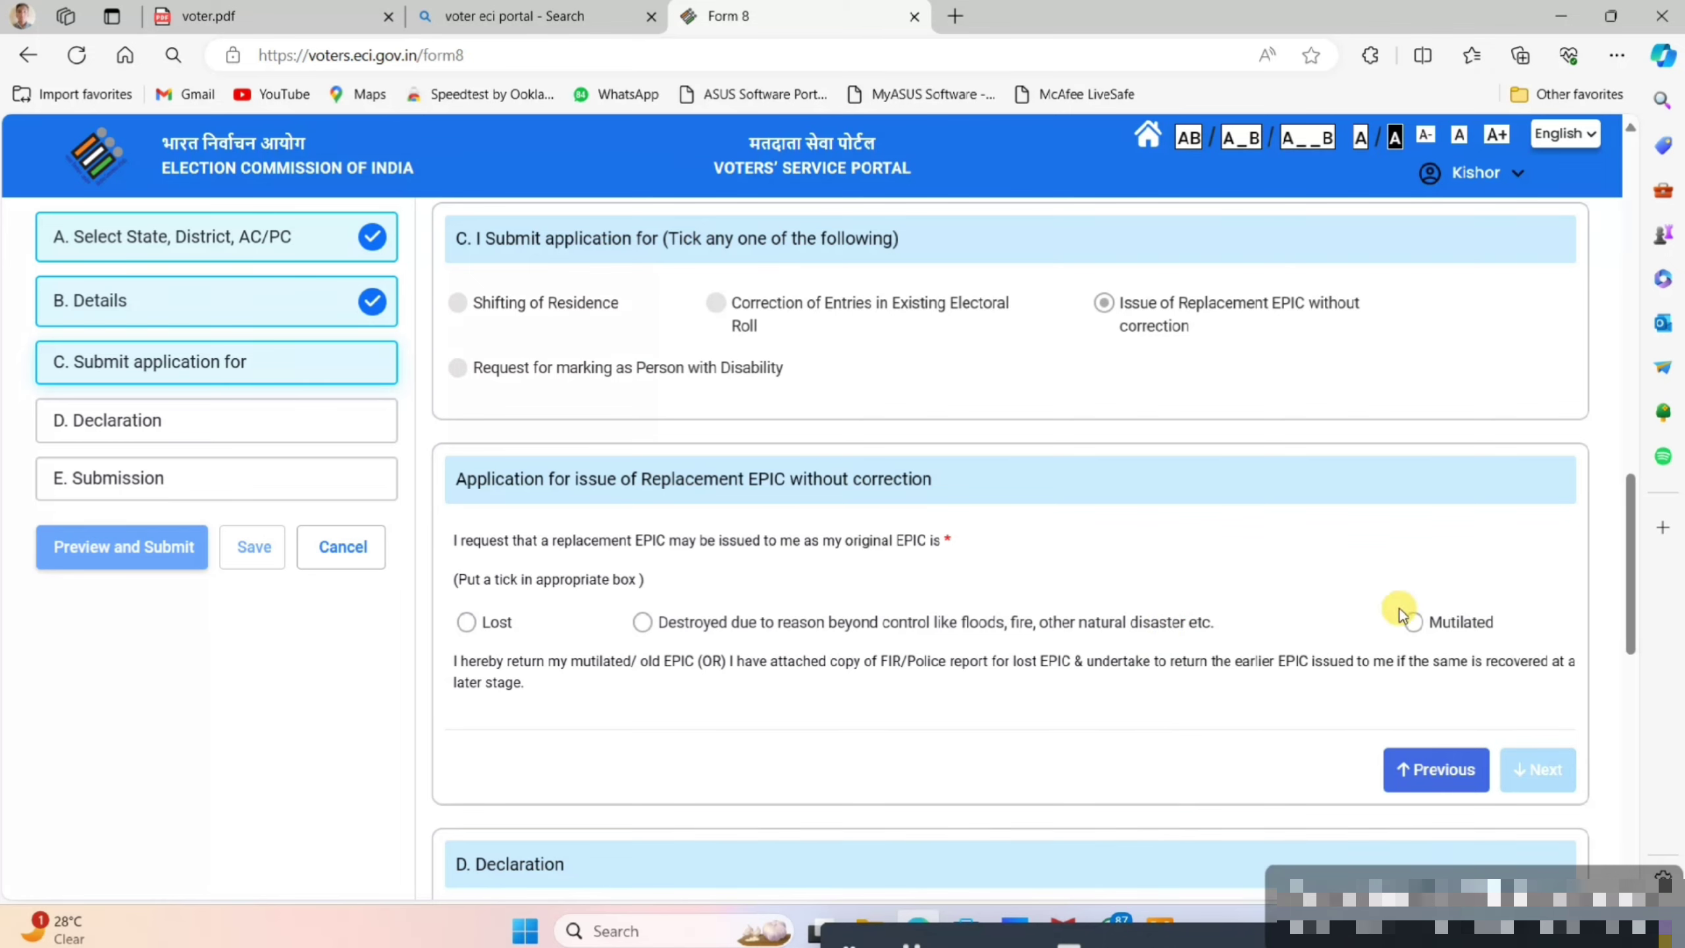
- Give "Destroyed due to reason beyond control like floods, fire, other natural disaster etc." as the replacement reason and proceed to the Declaration
{"action": "left_click", "coordinate": [467, 622]}
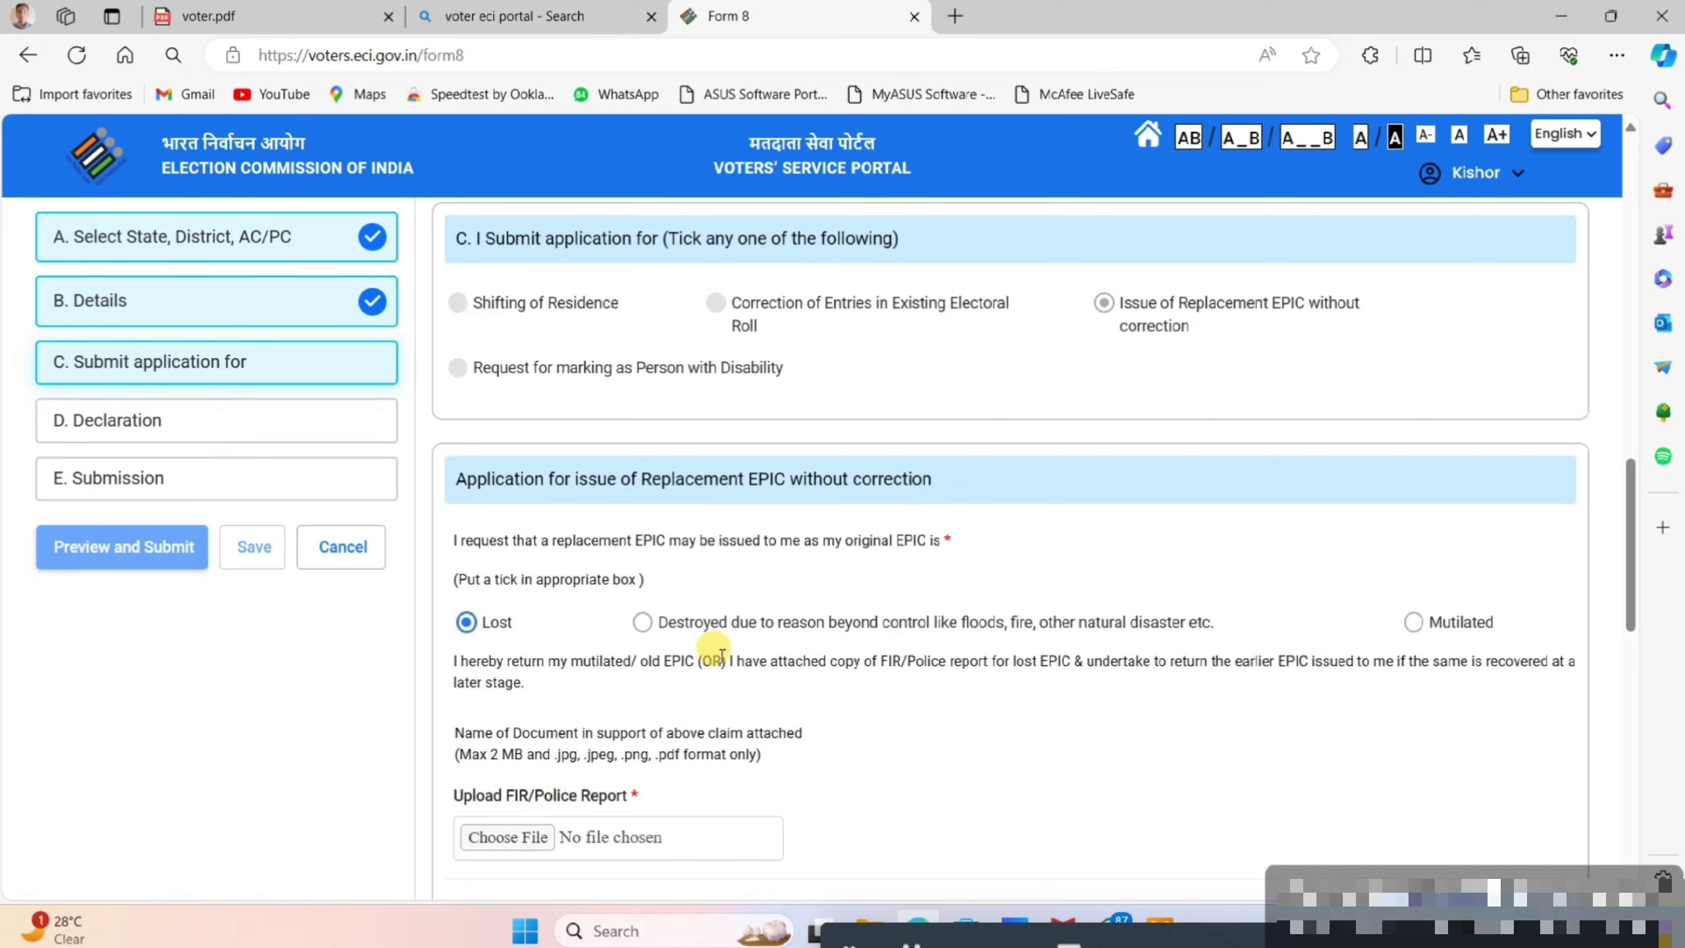
{"action": "left_click", "coordinate": [642, 622]}
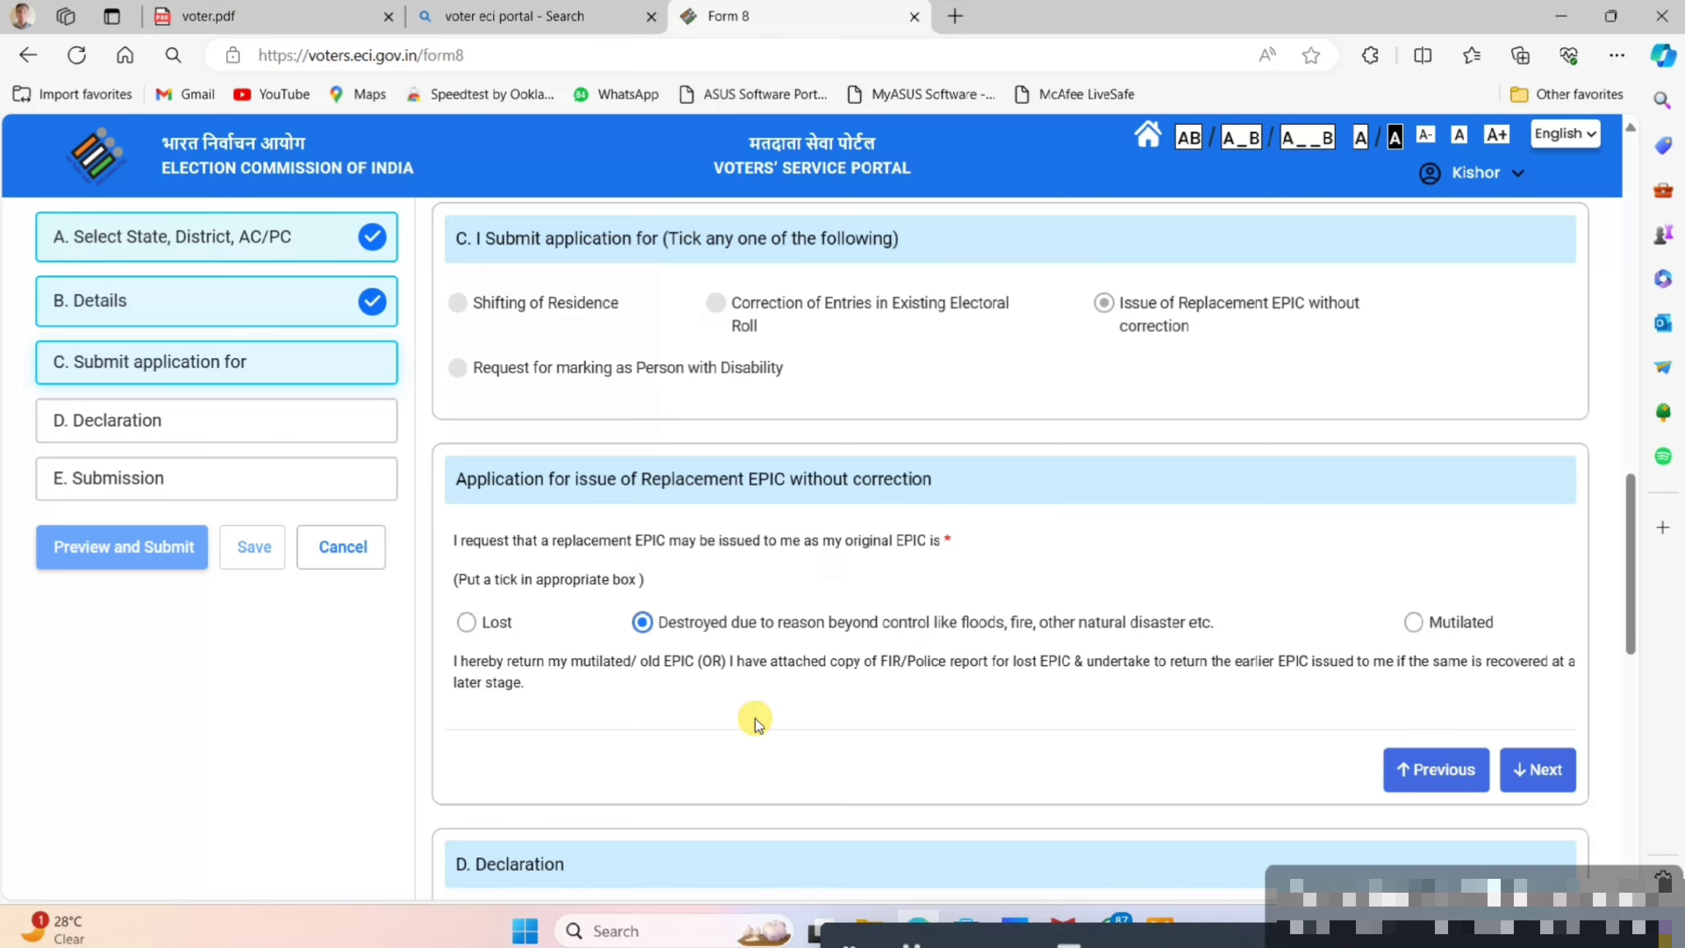
{"action": "left_click", "coordinate": [1537, 770]}
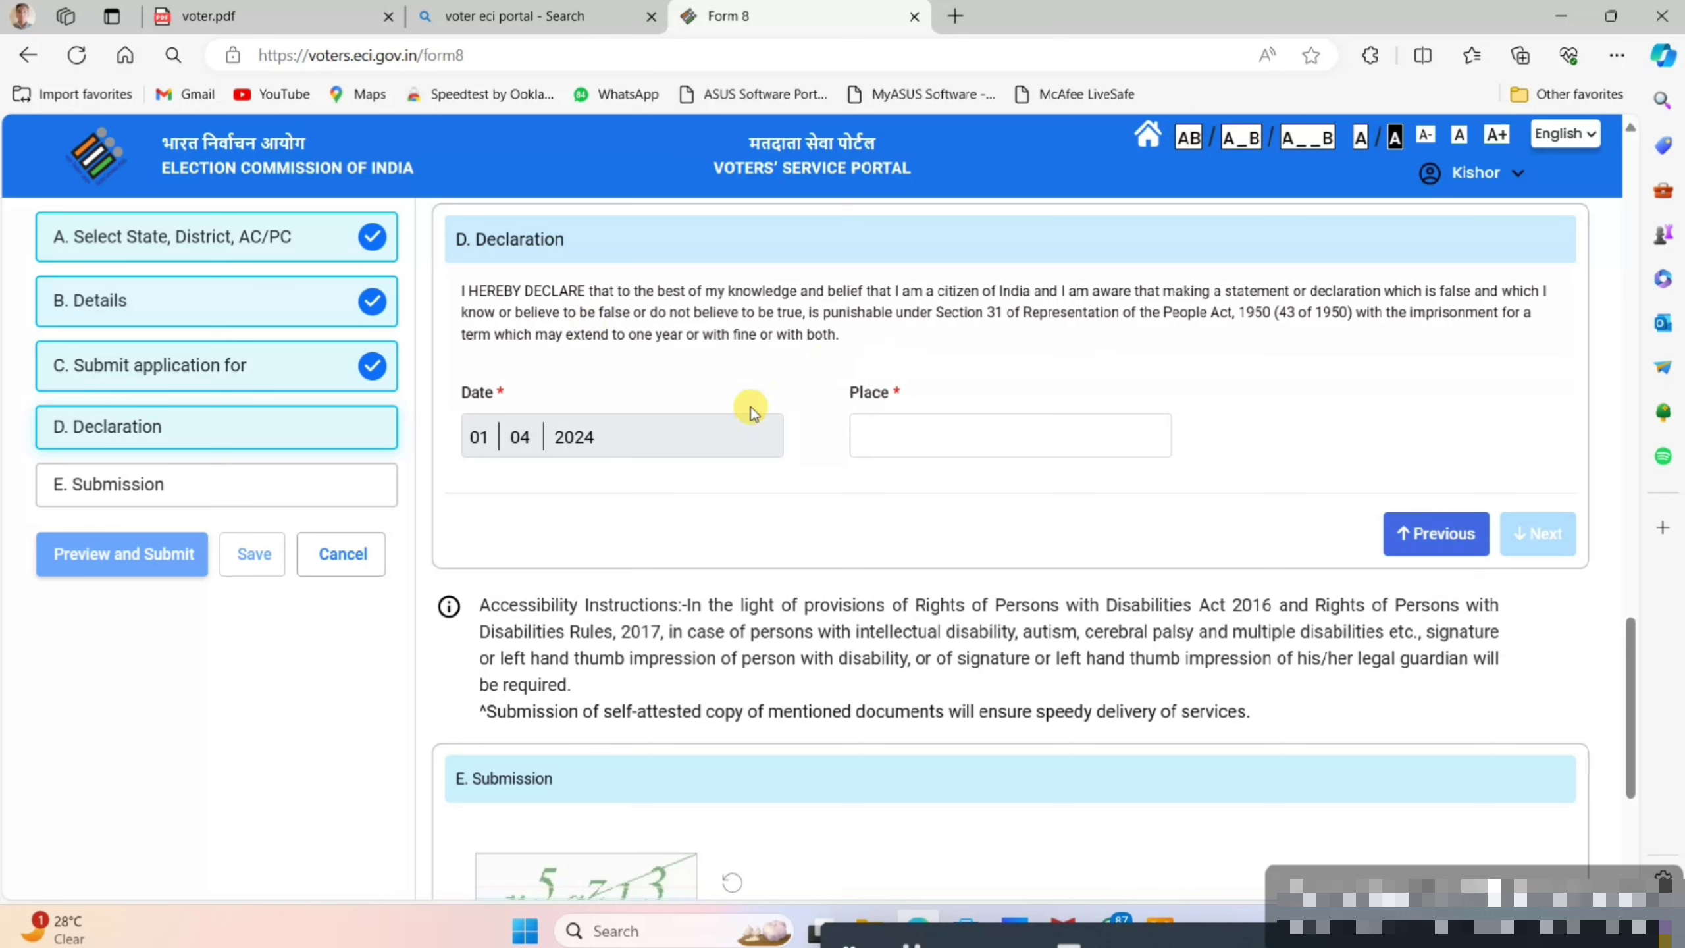
- Fill in the applicant's place in the Declaration section and proceed to the Submission section
{"action": "left_click", "coordinate": [884, 436]}
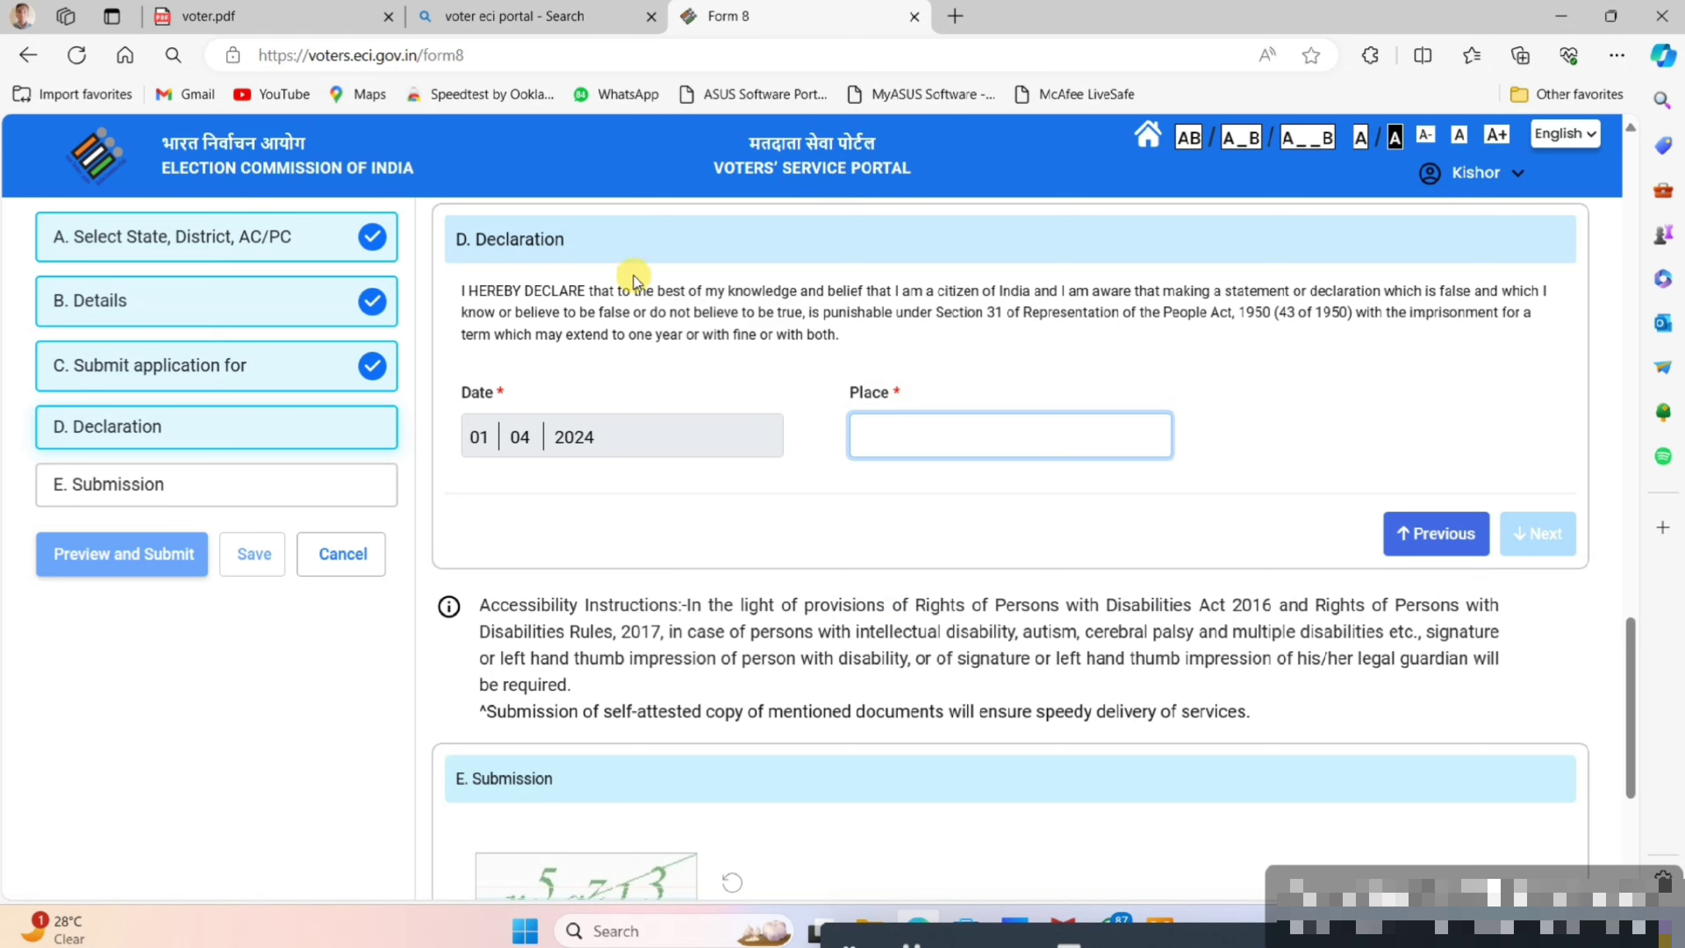
{"action": "type", "text": "Jalgaon"}
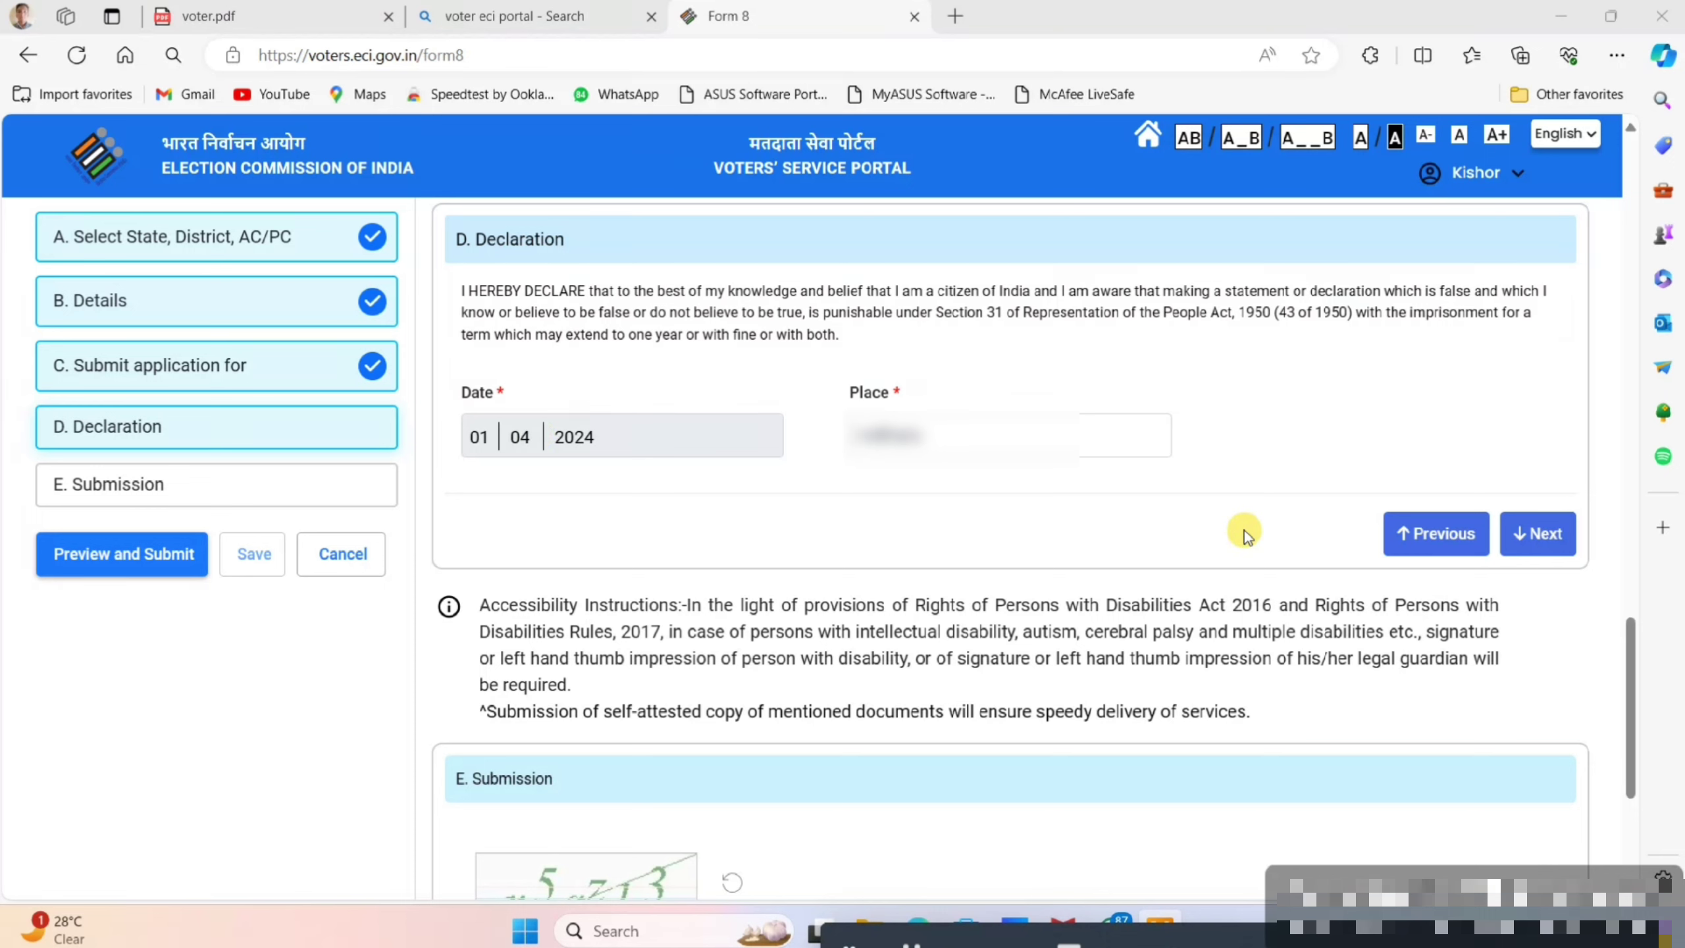
{"action": "left_click", "coordinate": [1537, 534]}
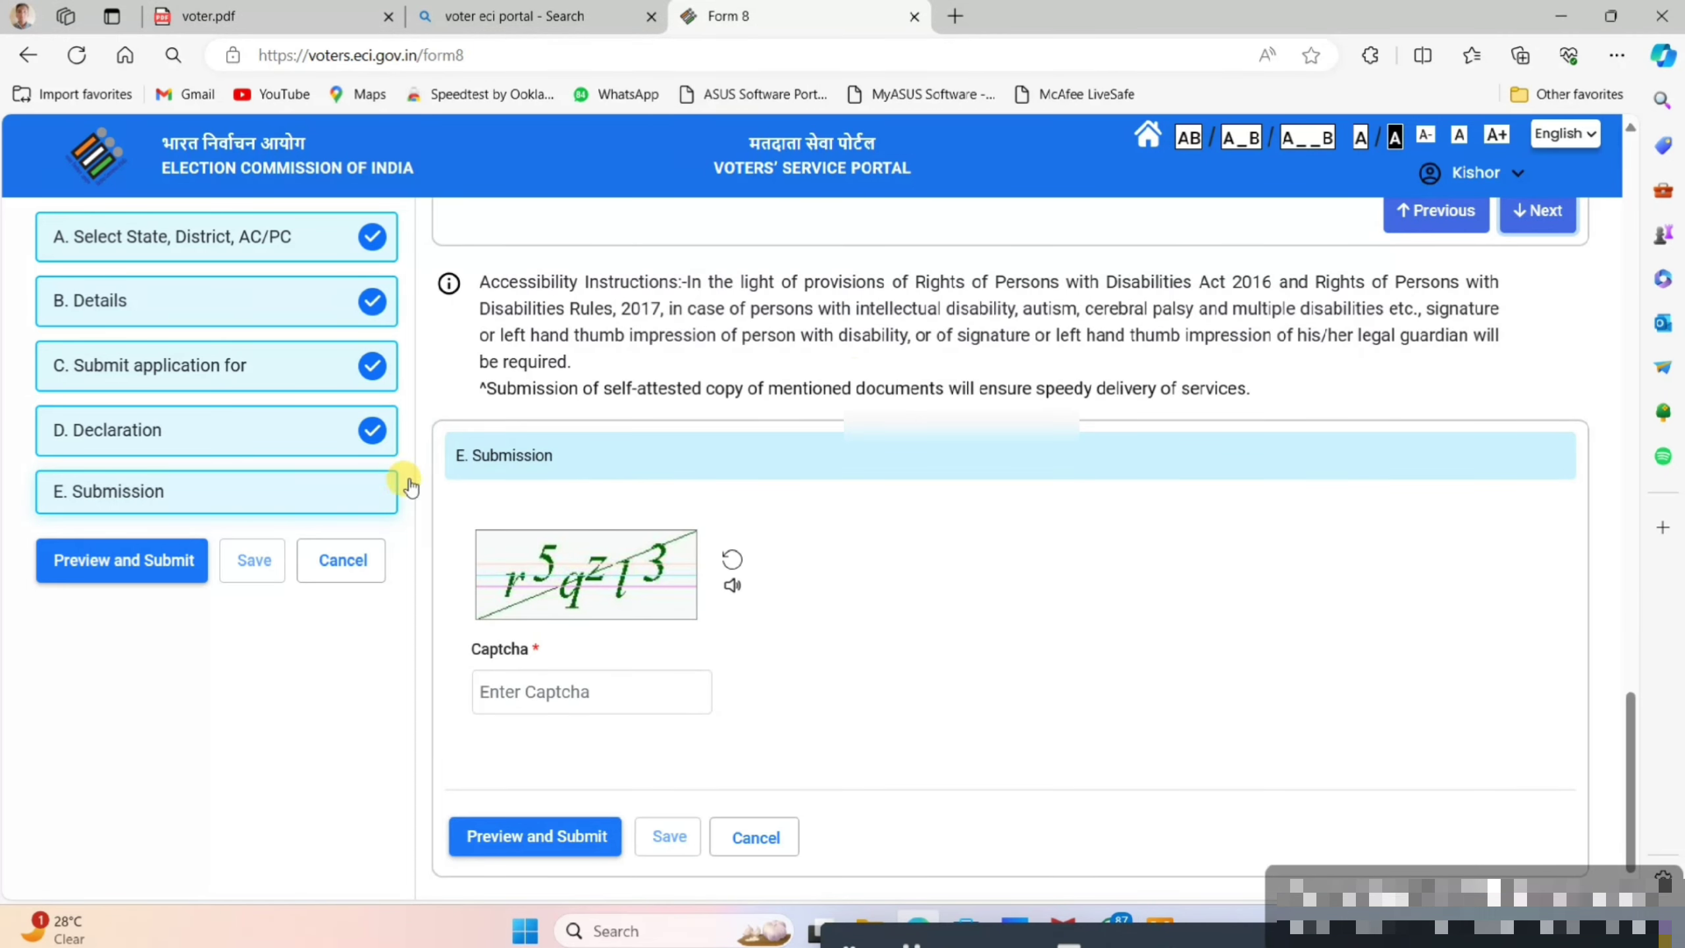
{"action": "left_click", "coordinate": [505, 691]}
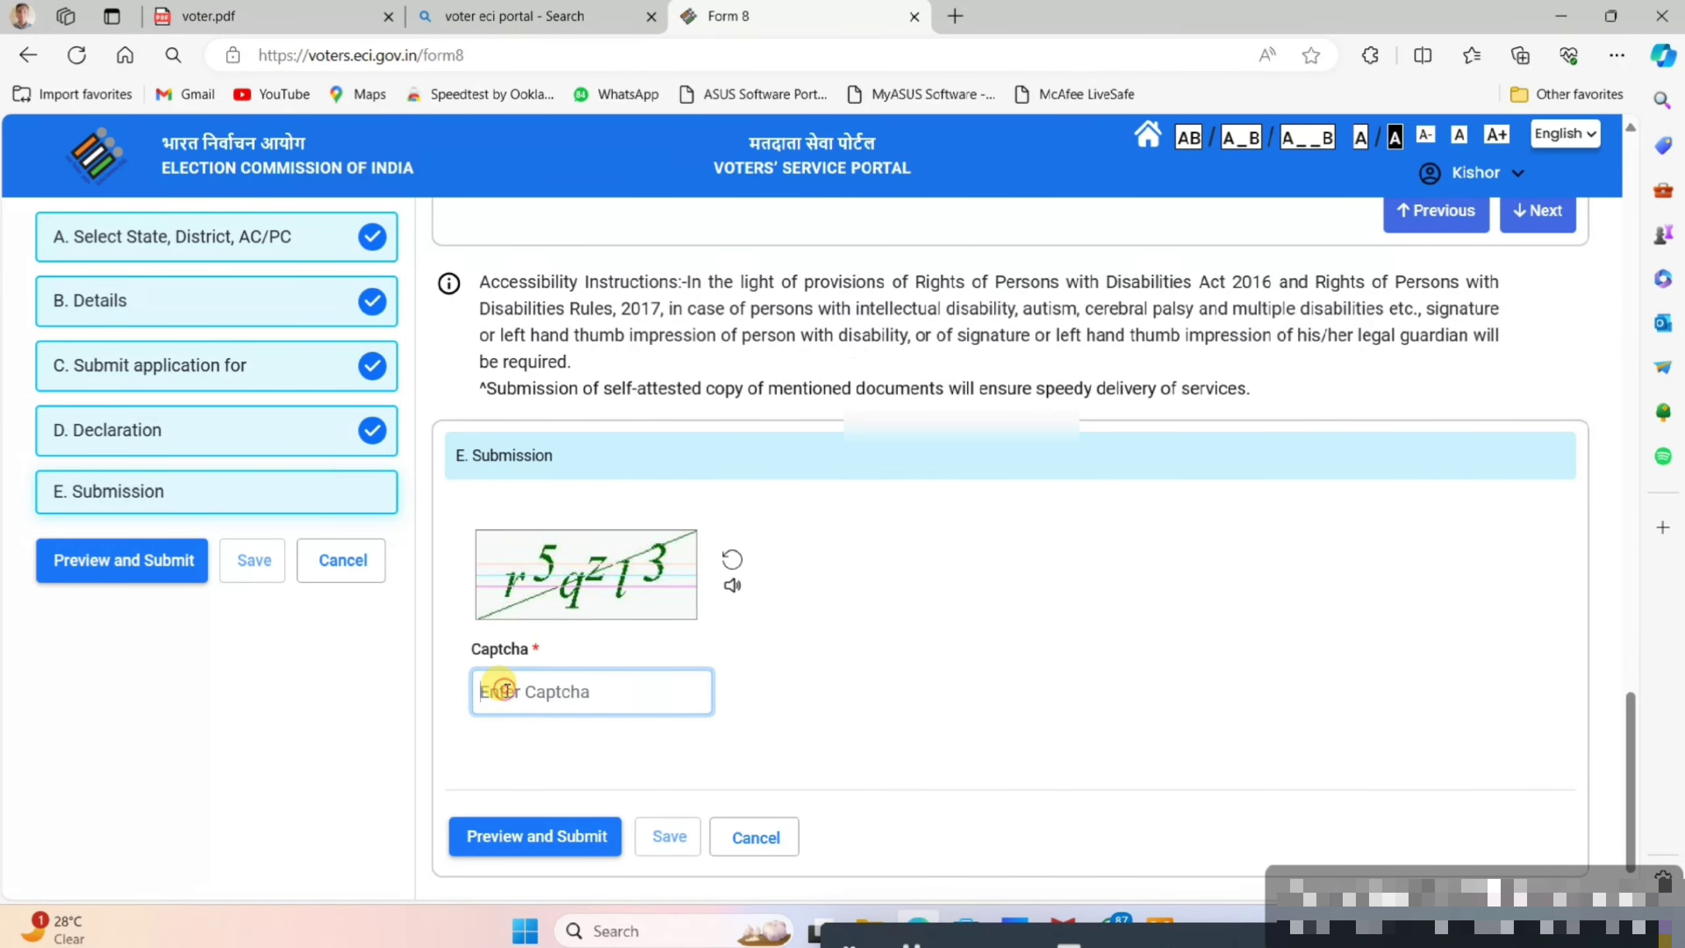
{"action": "type", "text": "r5"}
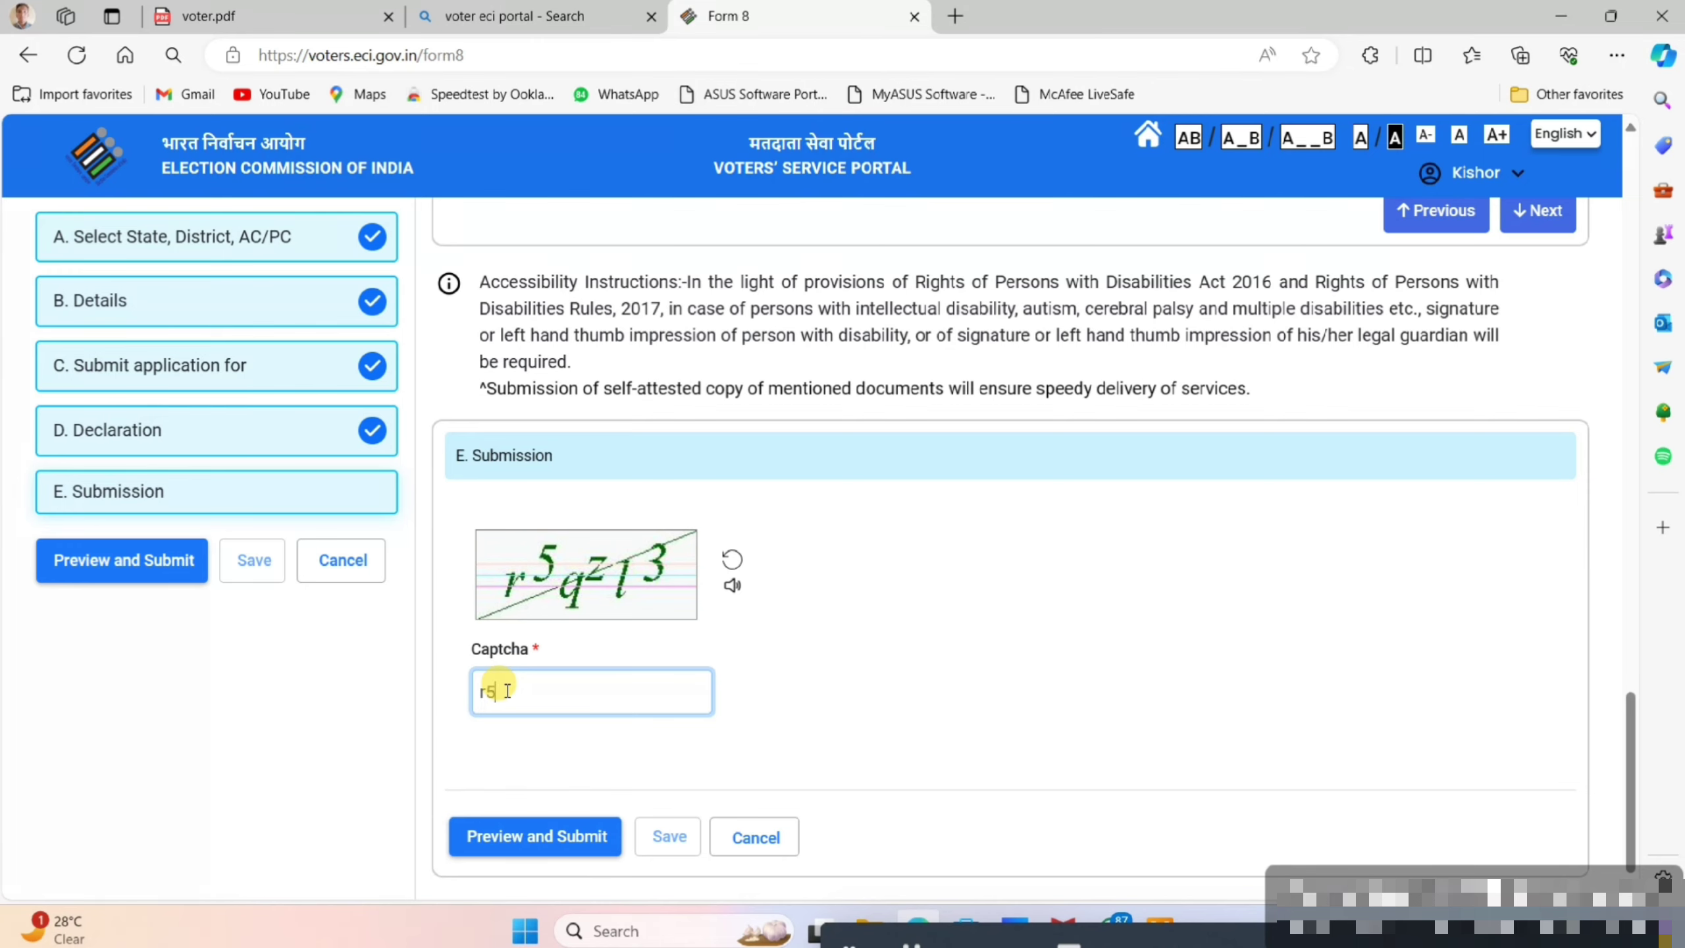
{"action": "type", "text": "qz"}
{"action": "left_click", "coordinate": [722, 563]}
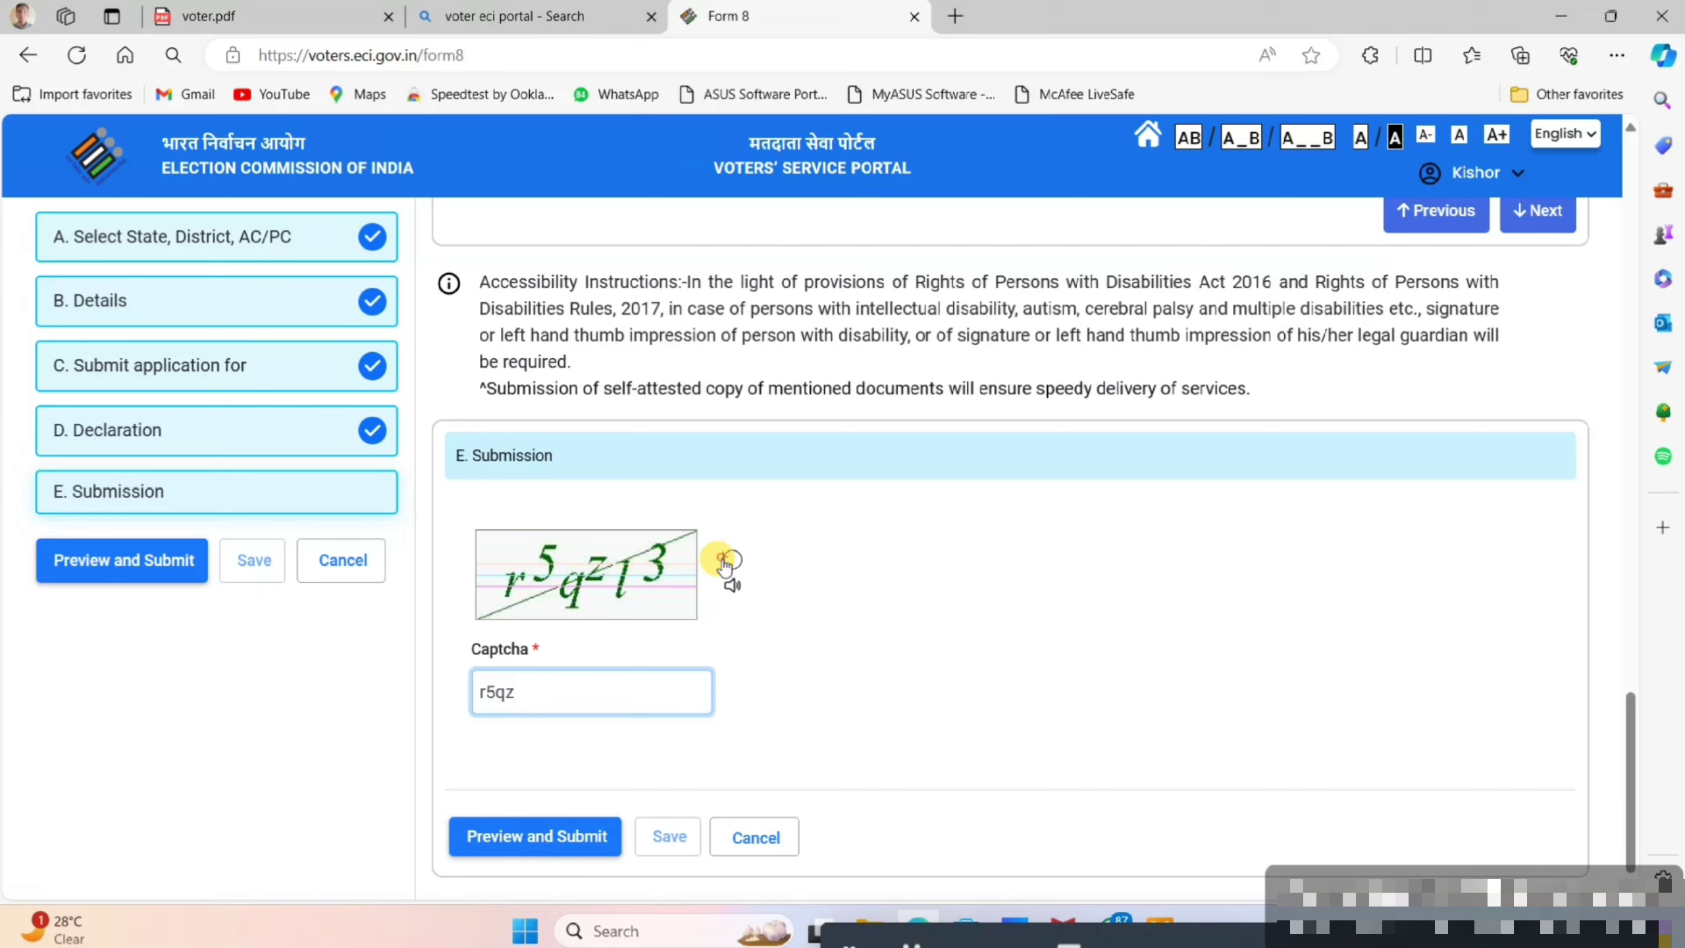
{"action": "left_click", "coordinate": [511, 688]}
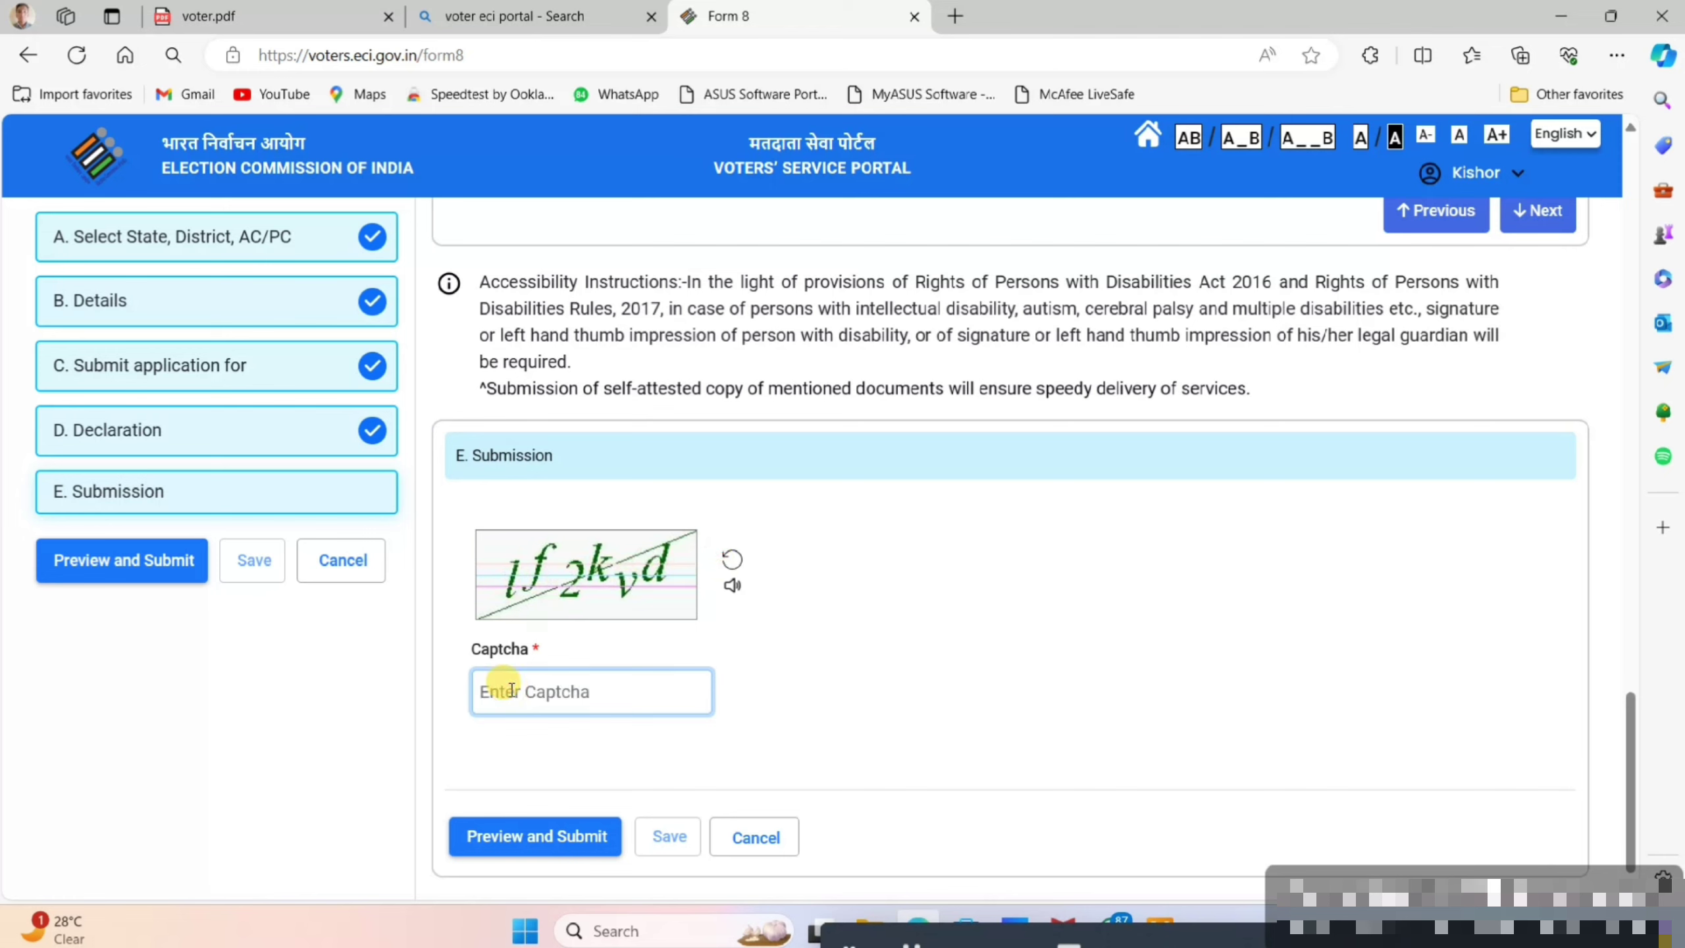
{"action": "left_click", "coordinate": [736, 551]}
{"action": "left_click", "coordinate": [731, 559]}
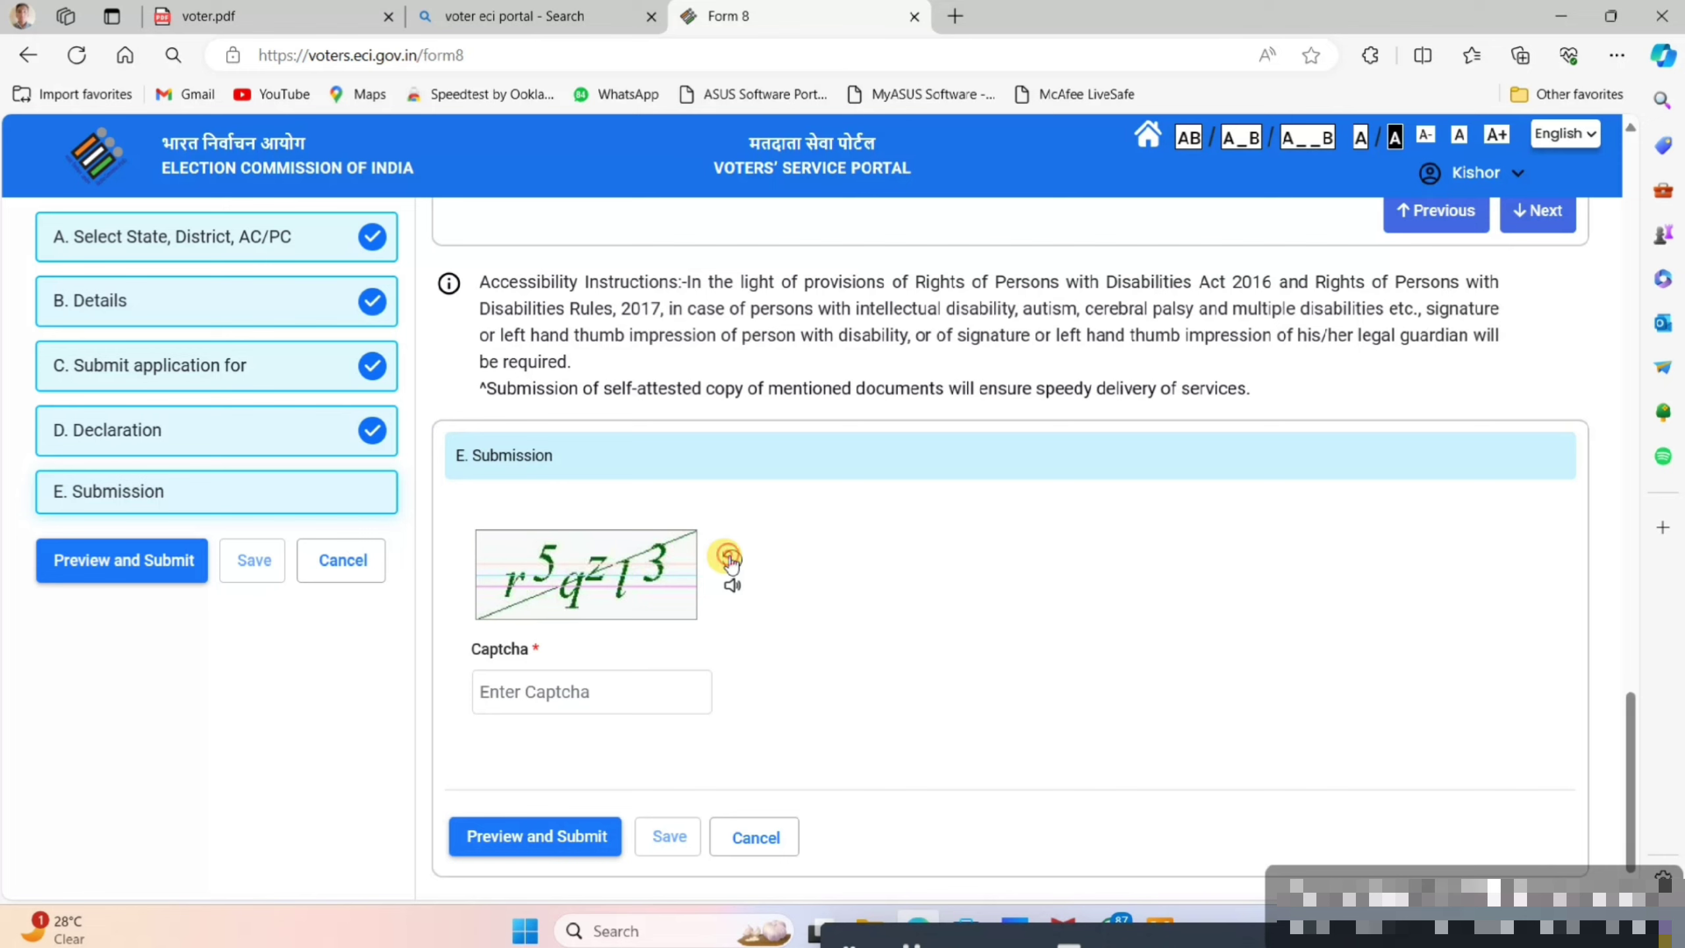
- Load a fresh captcha, enter its code in the Captcha field, and open the preview of the form
{"action": "left_click", "coordinate": [732, 559]}
{"action": "left_click", "coordinate": [526, 692]}
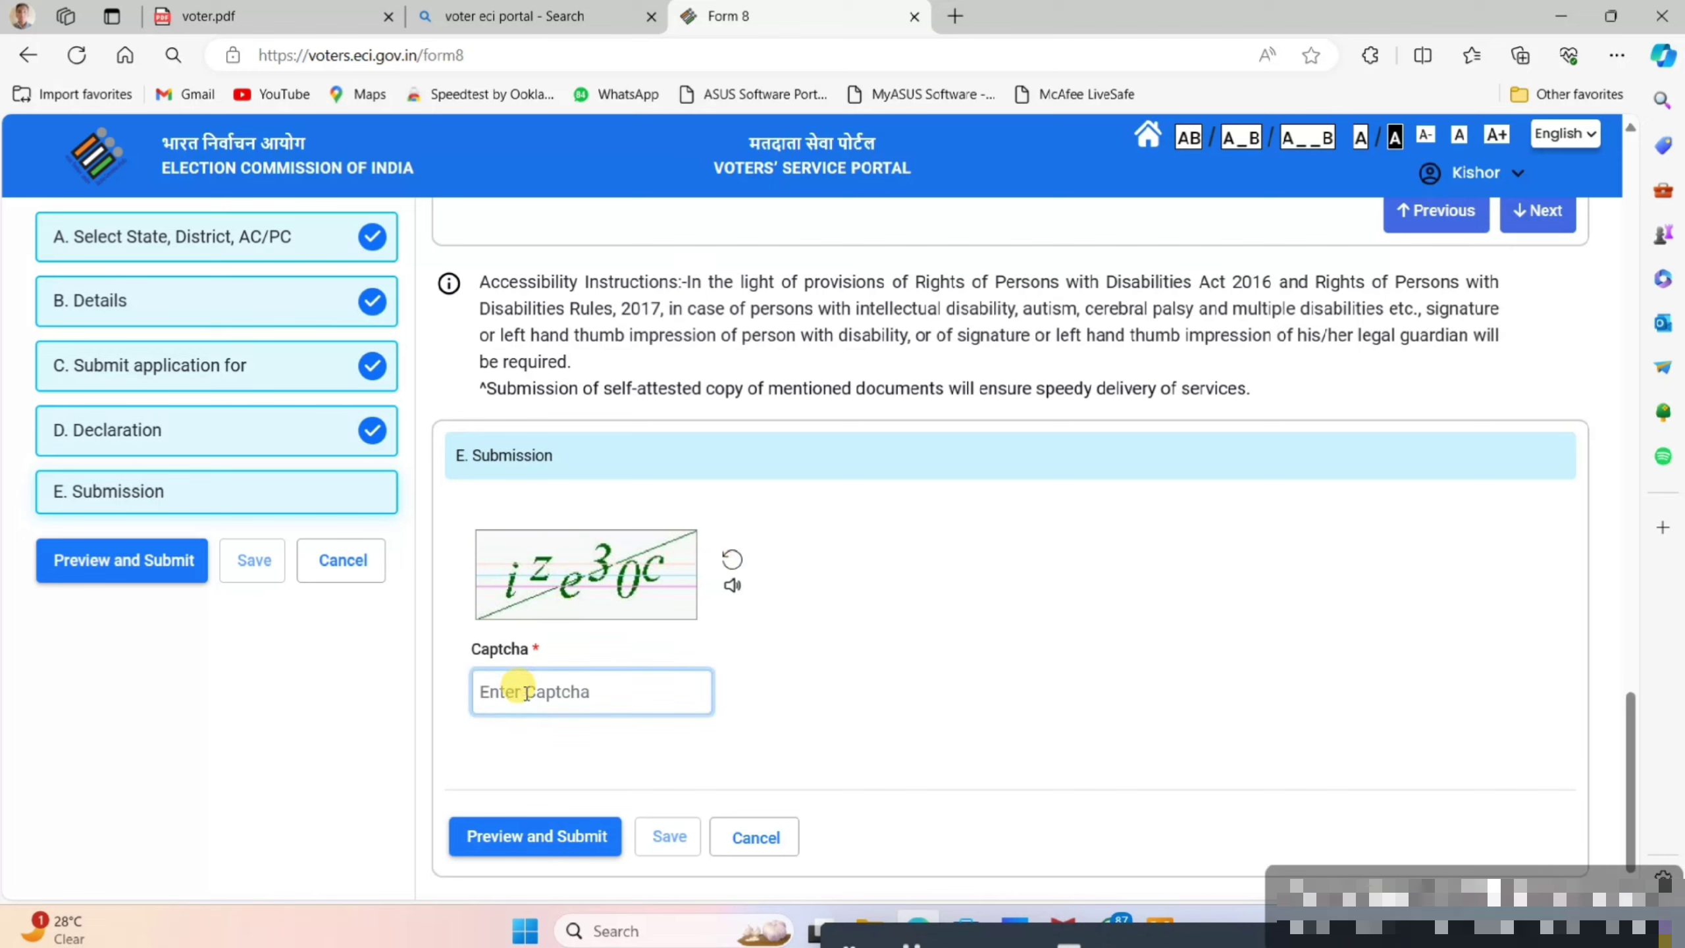
{"action": "type", "text": "ize30c"}
{"action": "left_click", "coordinate": [509, 837]}
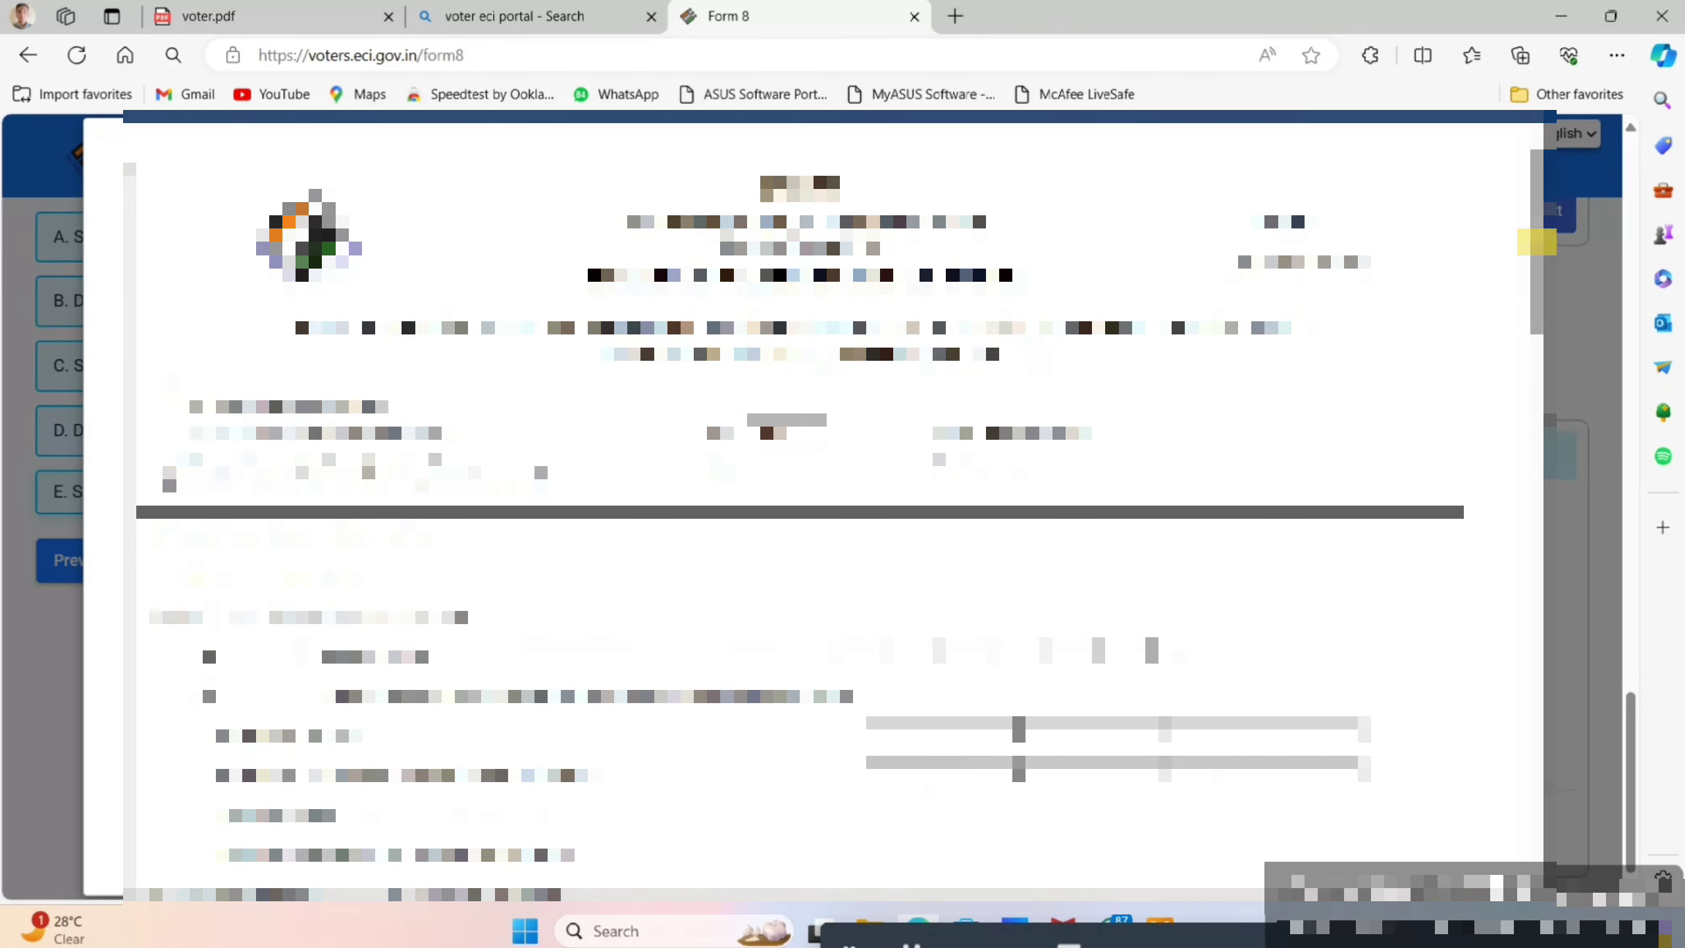
- Review the Form 8 preview to its end, then submit the form and confirm the submission
{"action": "left_click_drag", "start_coordinate": [1537, 195], "coordinate": [1576, 901]}
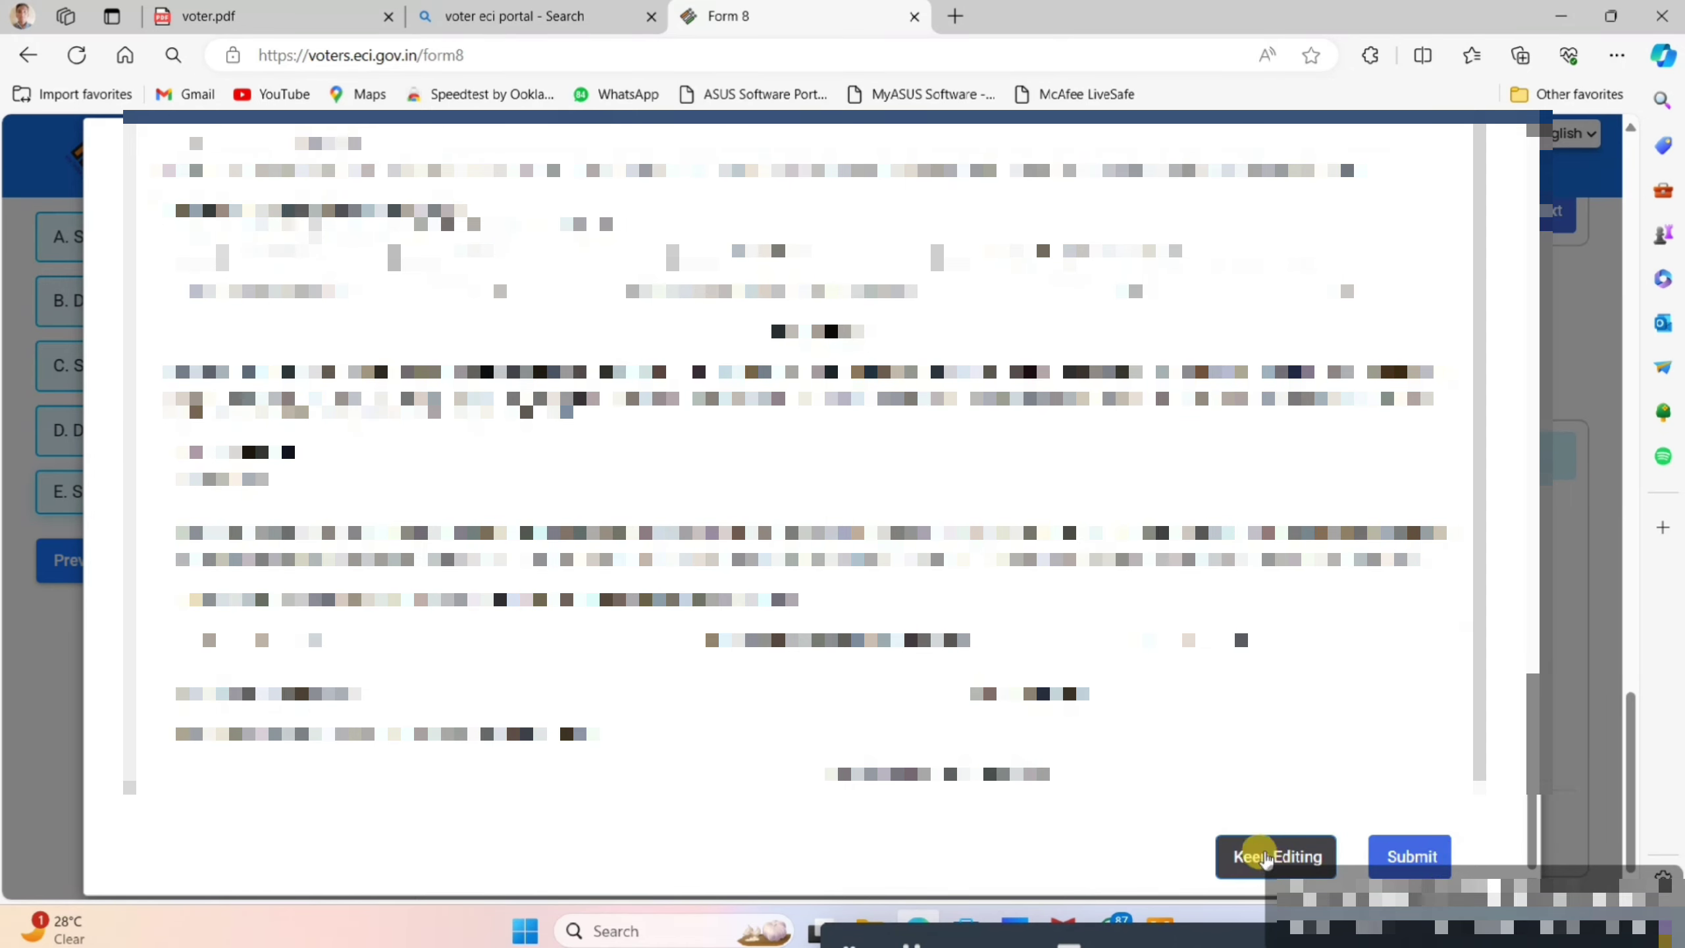
{"action": "left_click", "coordinate": [1405, 856]}
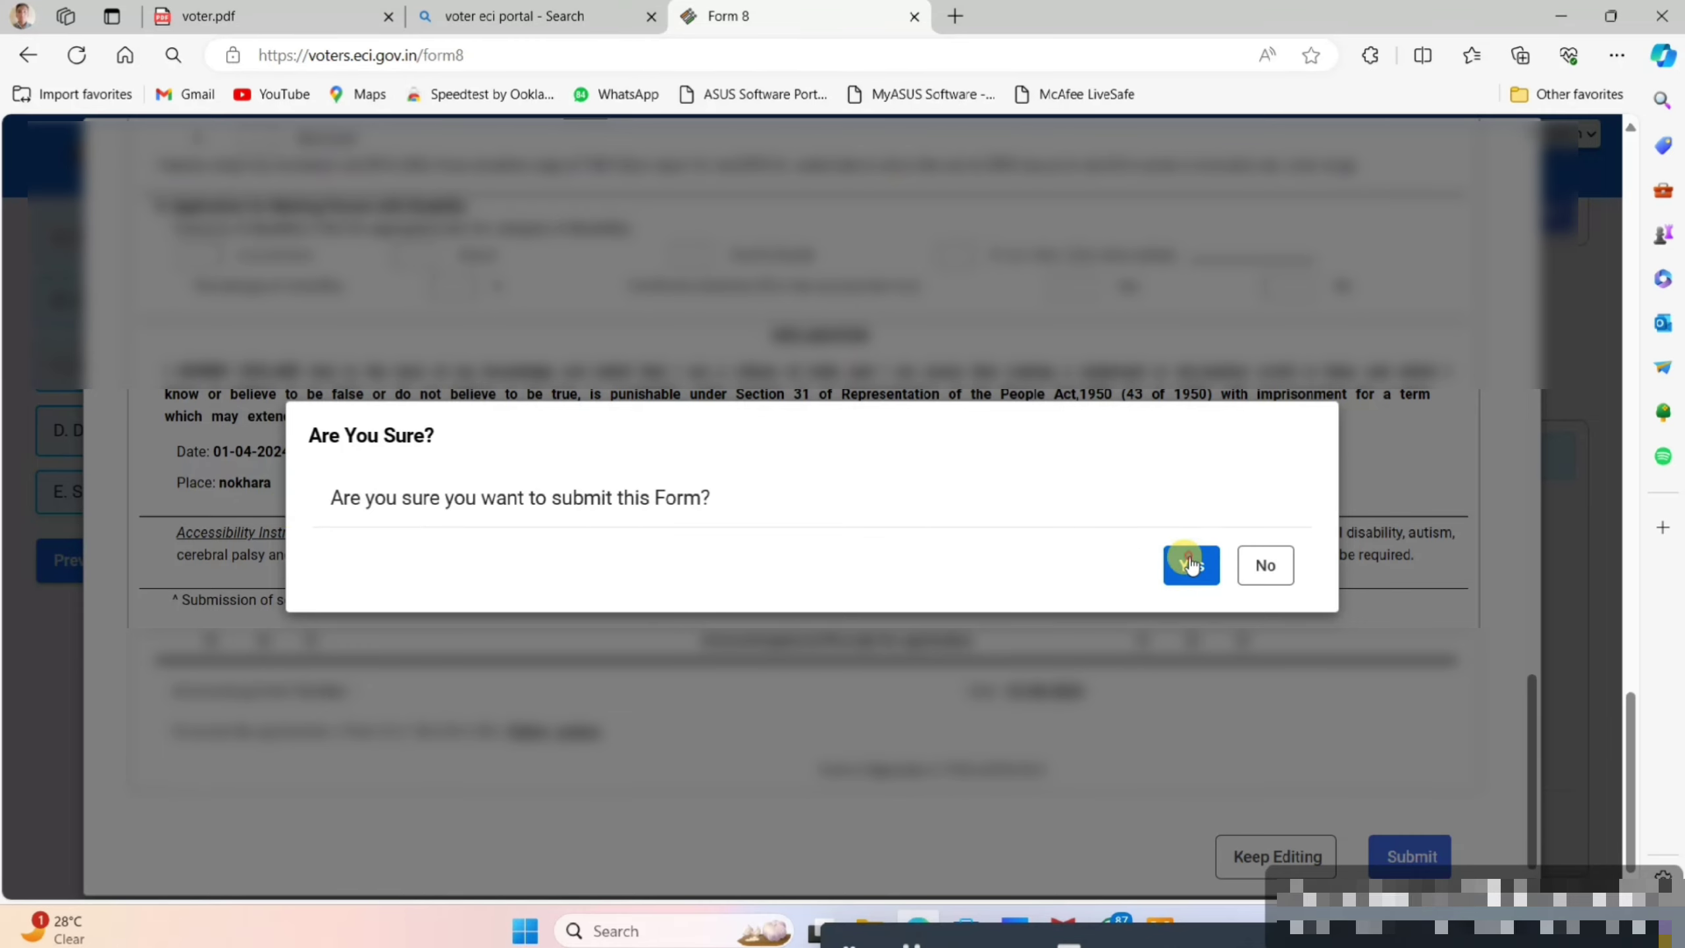
{"action": "left_click", "coordinate": [1168, 554]}
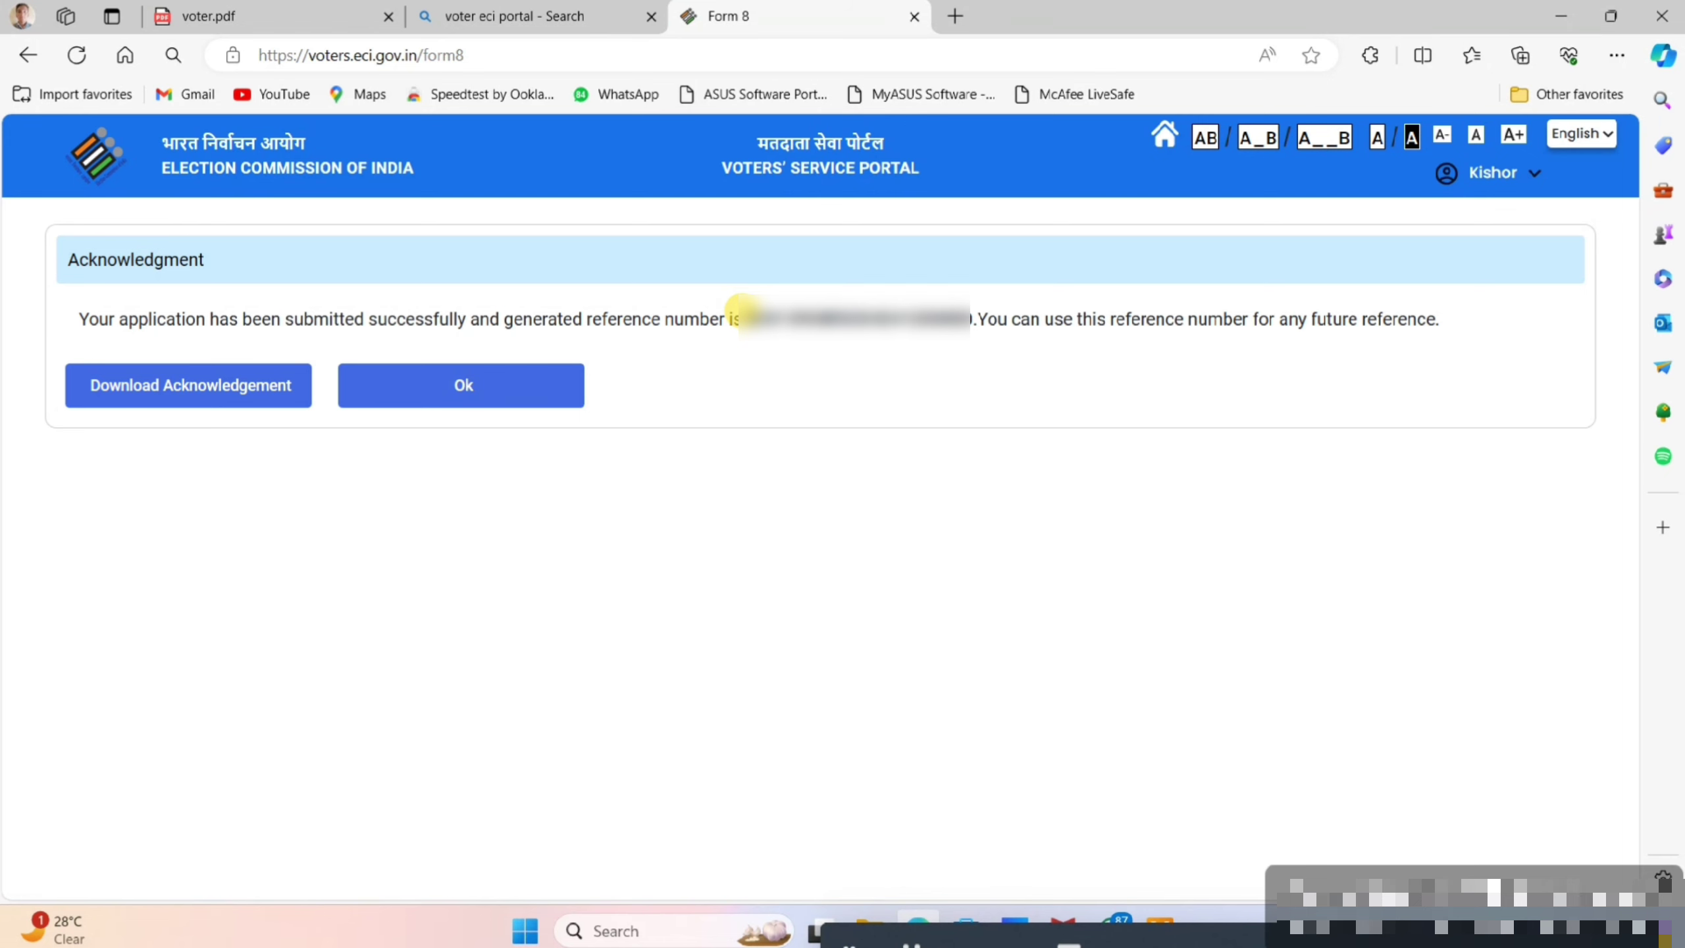
{"action": "left_click_drag", "start_coordinate": [741, 310], "coordinate": [972, 318]}
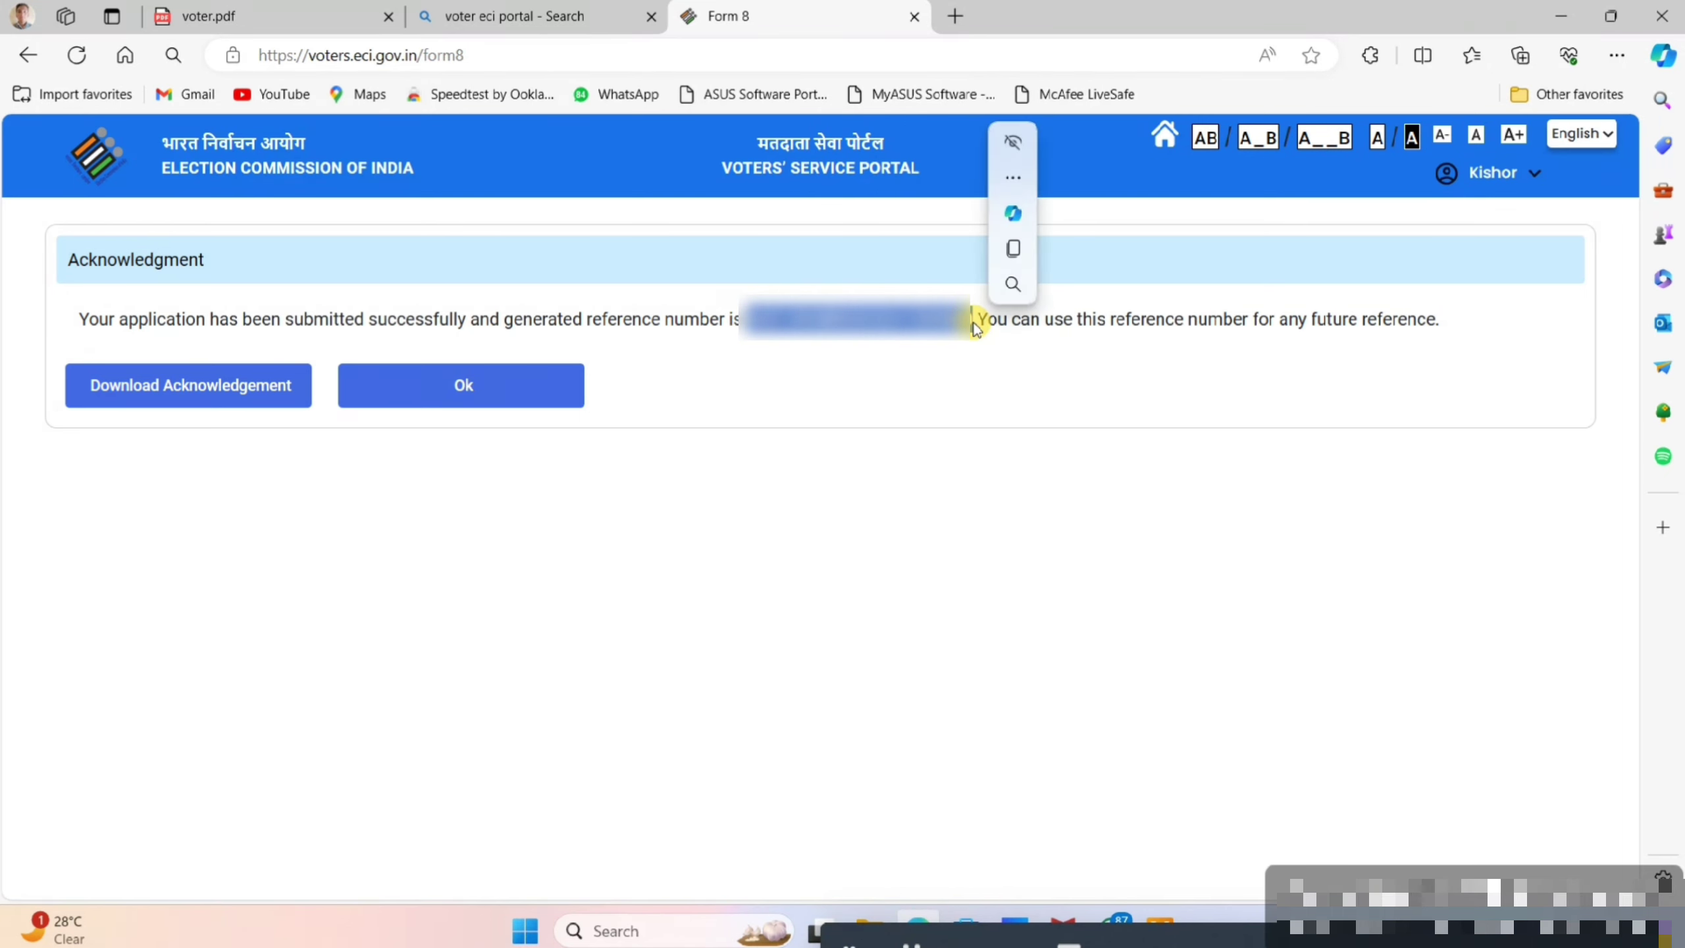
{"action": "left_click", "coordinate": [857, 398]}
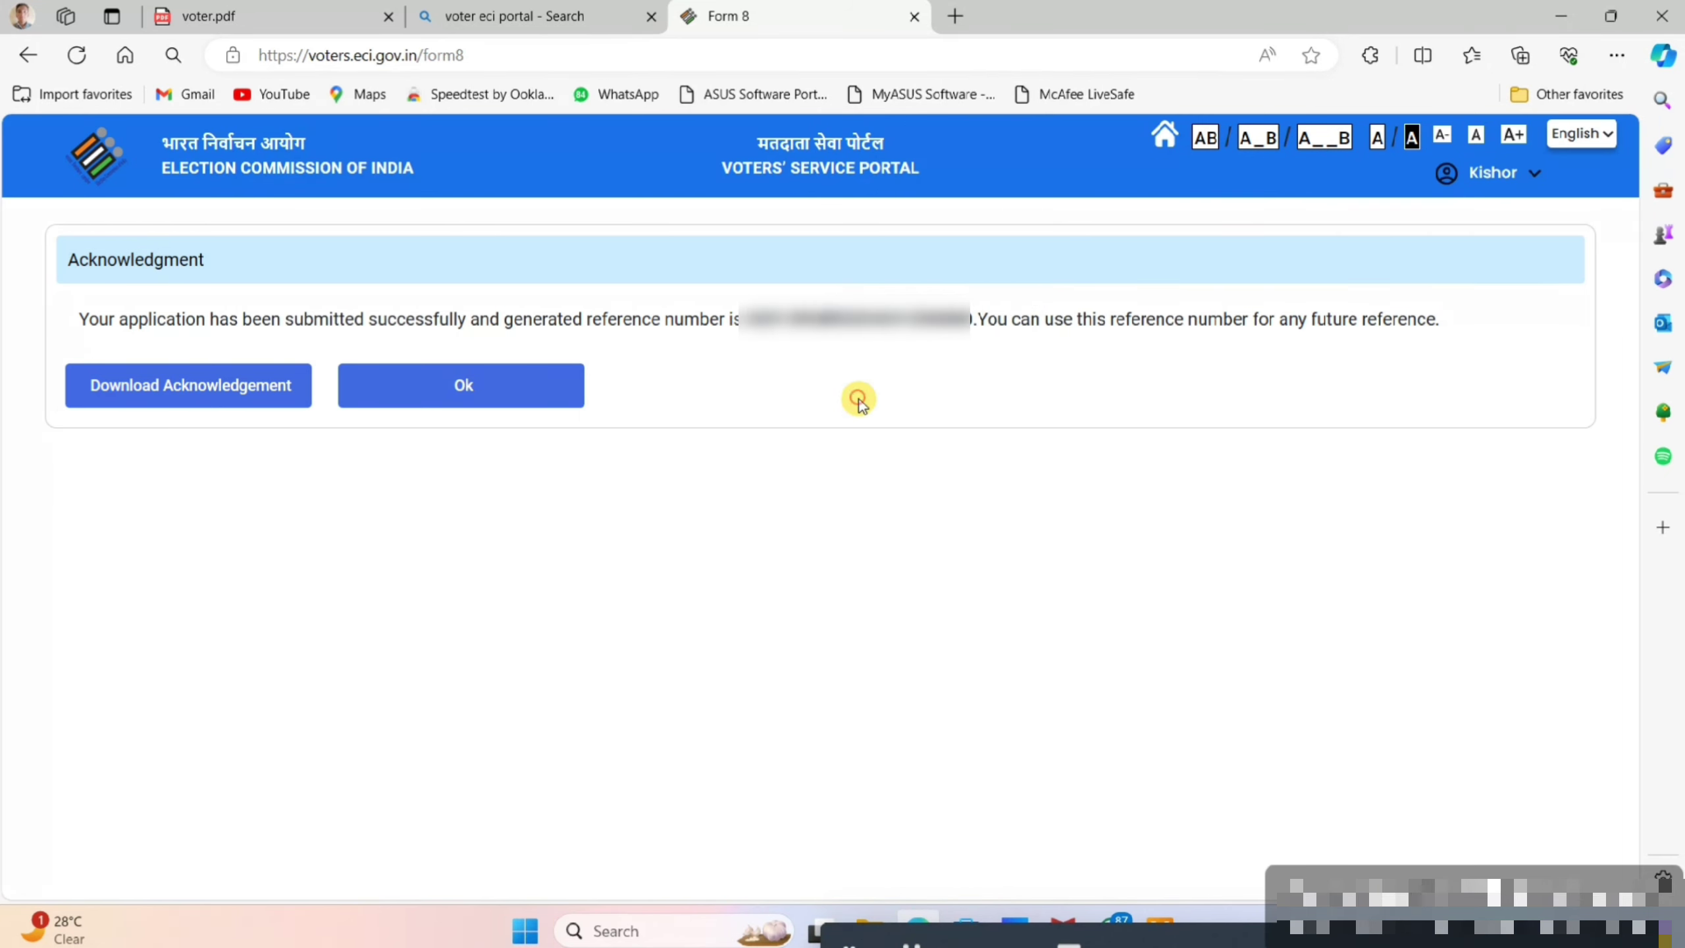
- Open Track Application Status from the portal's home page and set the state to Rajasthan
{"action": "left_click", "coordinate": [1164, 133]}
{"action": "left_click", "coordinate": [1423, 476]}
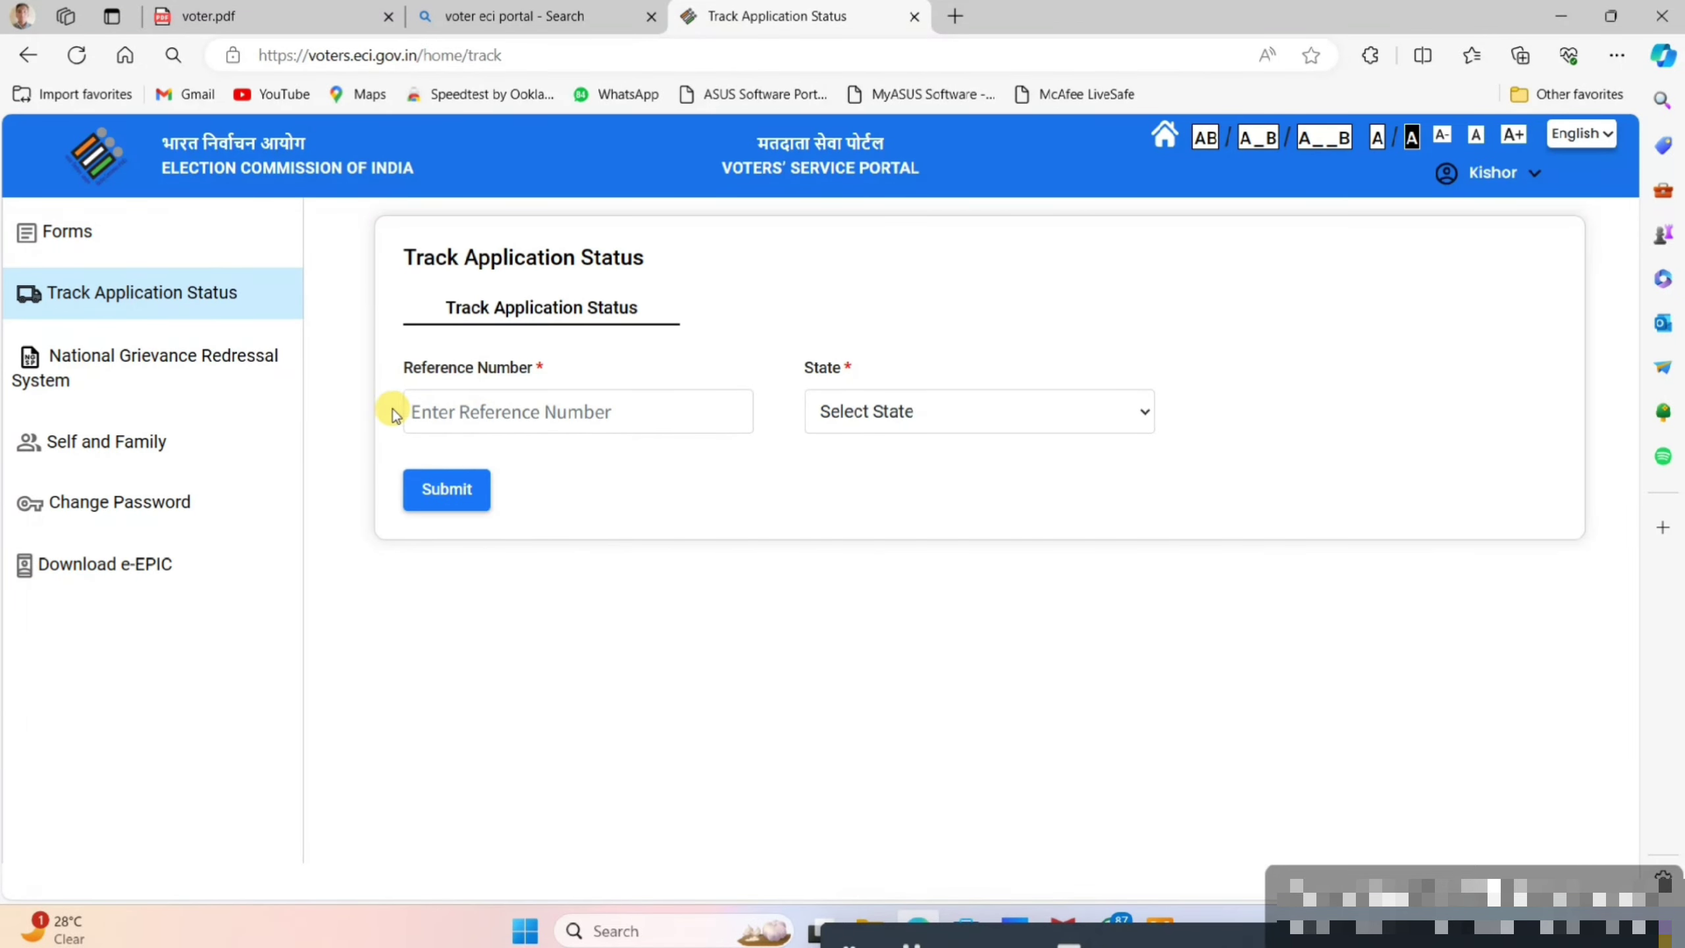
{"action": "left_click", "coordinate": [910, 397]}
{"action": "scroll", "coordinate": [925, 715], "scroll_direction": "down", "scroll_amount": 6}
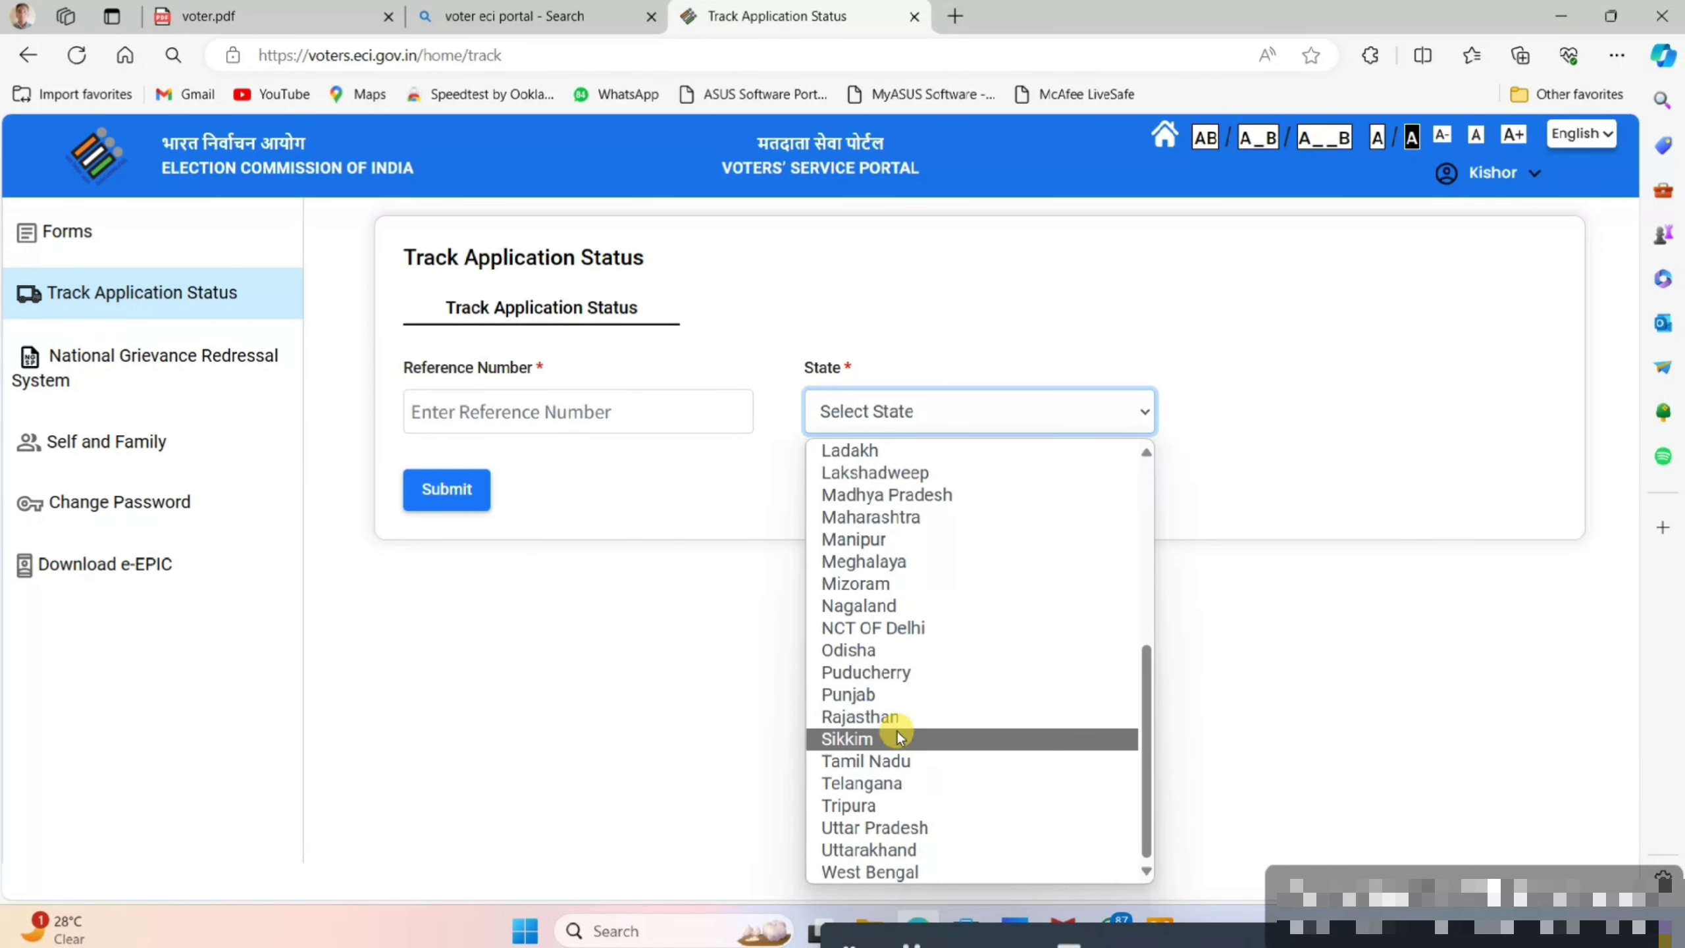
{"action": "left_click", "coordinate": [883, 716]}
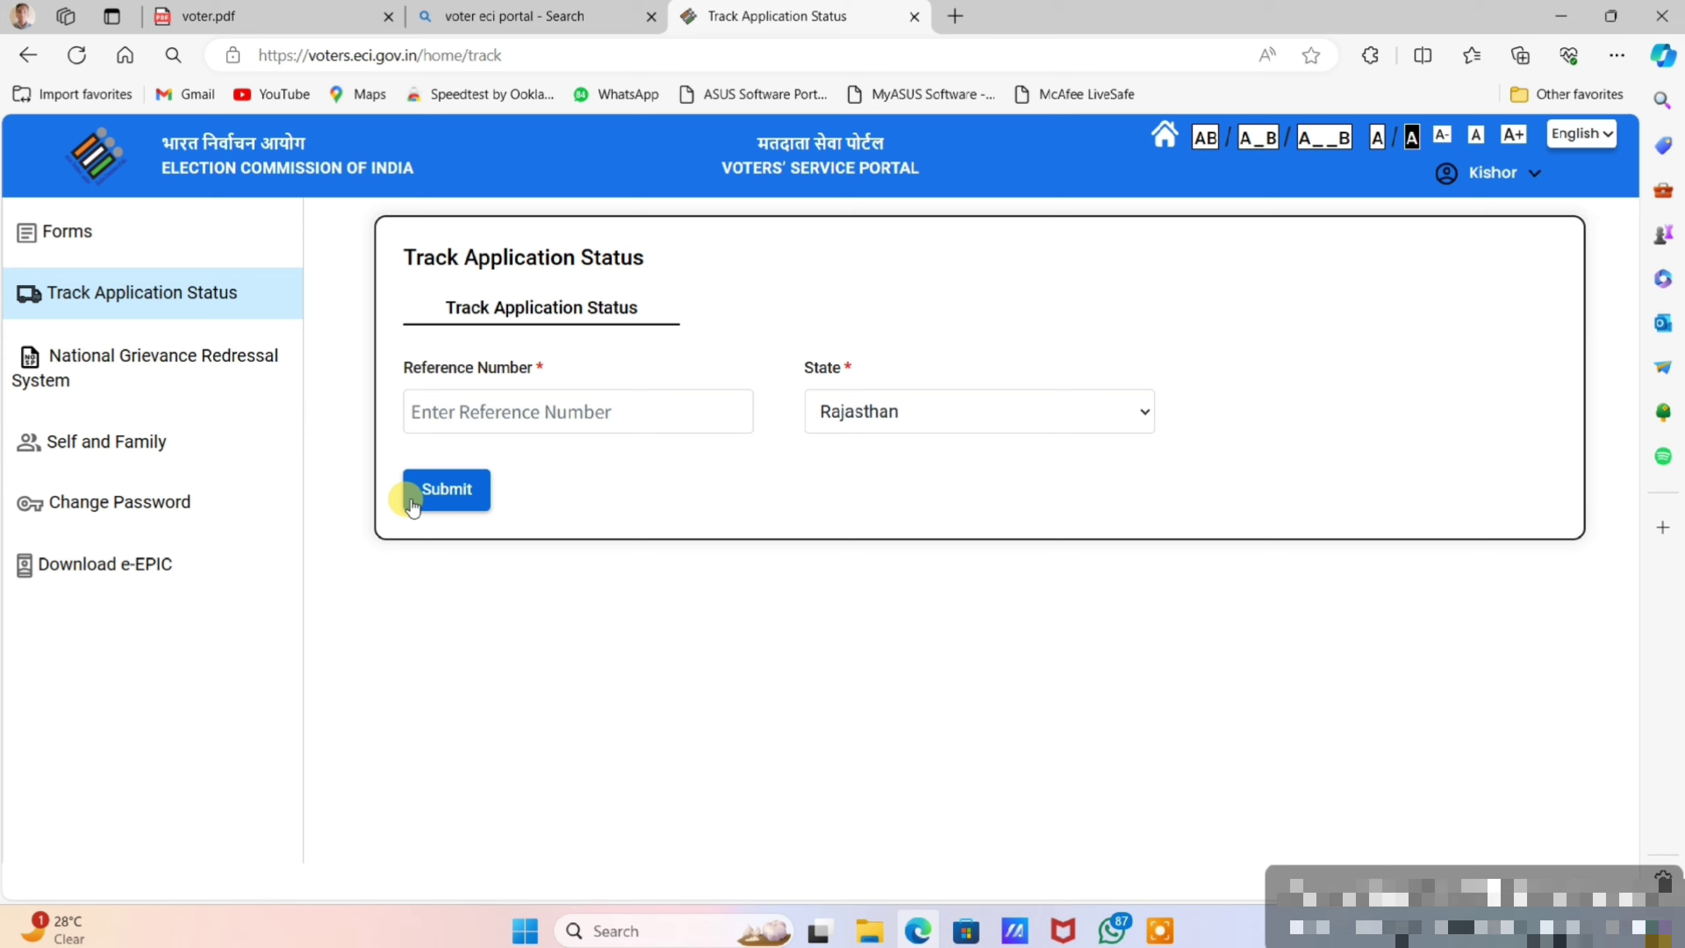